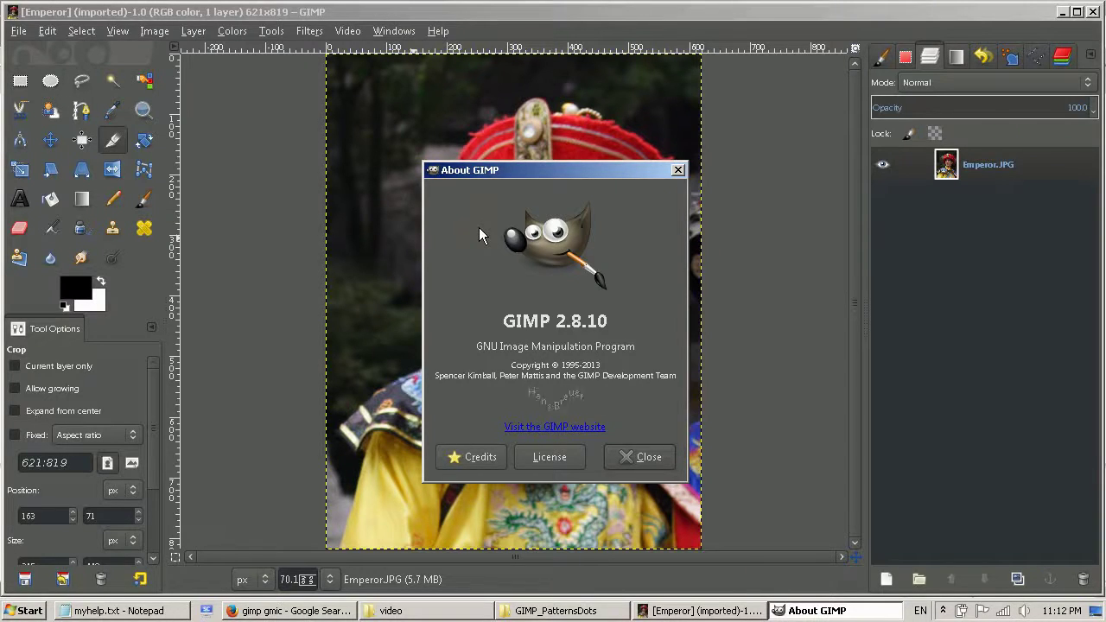
- Close the About window and crop the photo to a 325×489 head-and-shoulders portrait, fitted to the window
left_click(641, 458)
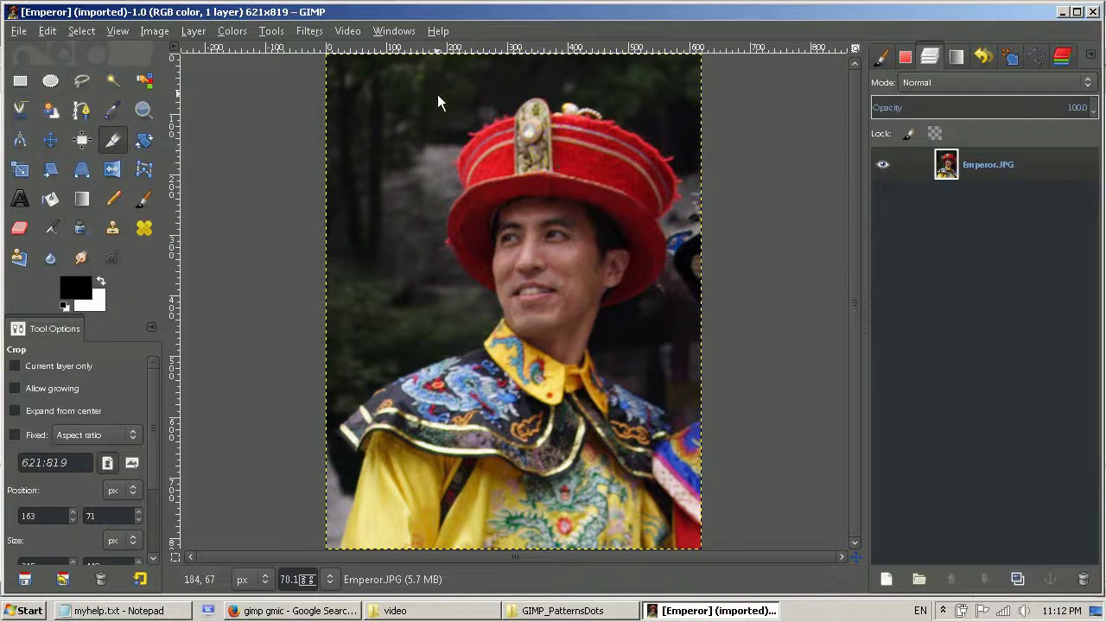
left_click_drag(437, 94, 634, 391)
key("Return")
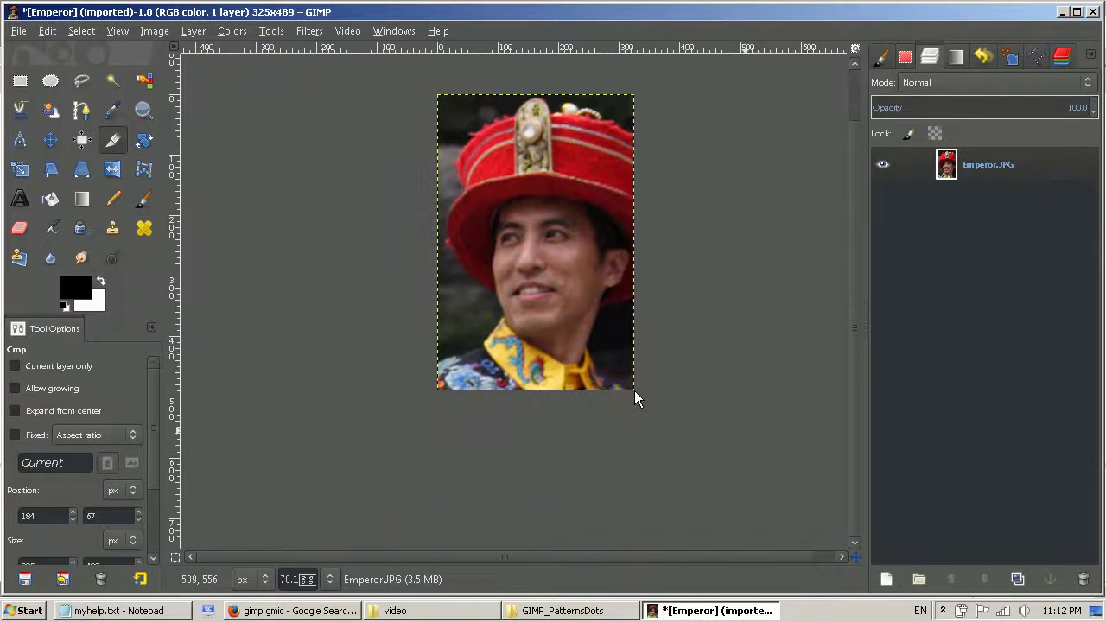
key("ctrl+shift+j")
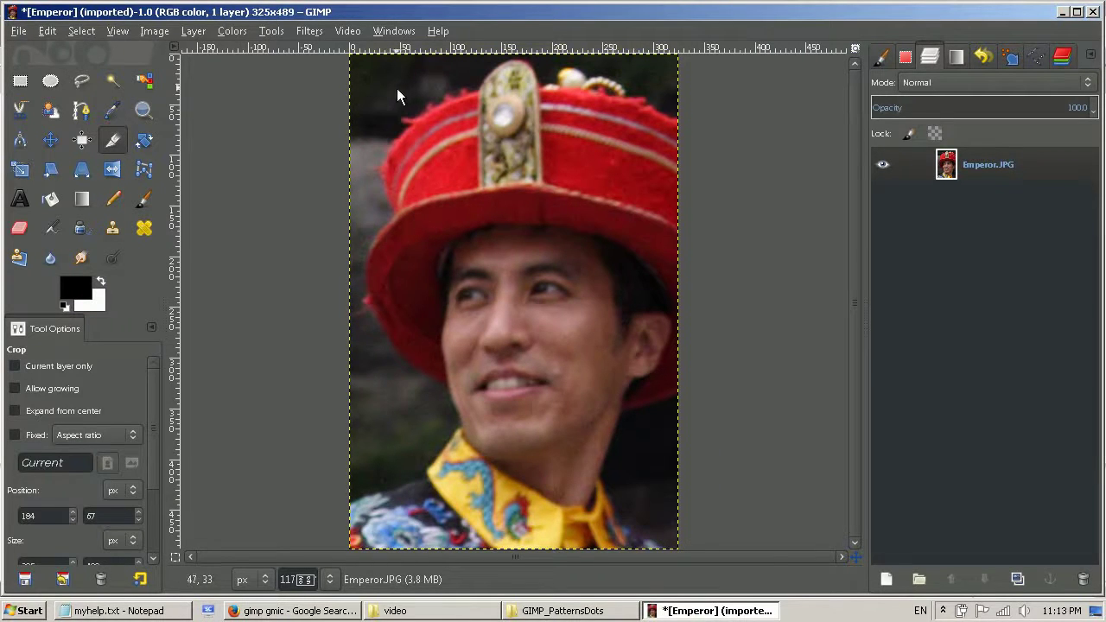
- Desaturate the portrait to greyscale
left_click(231, 33)
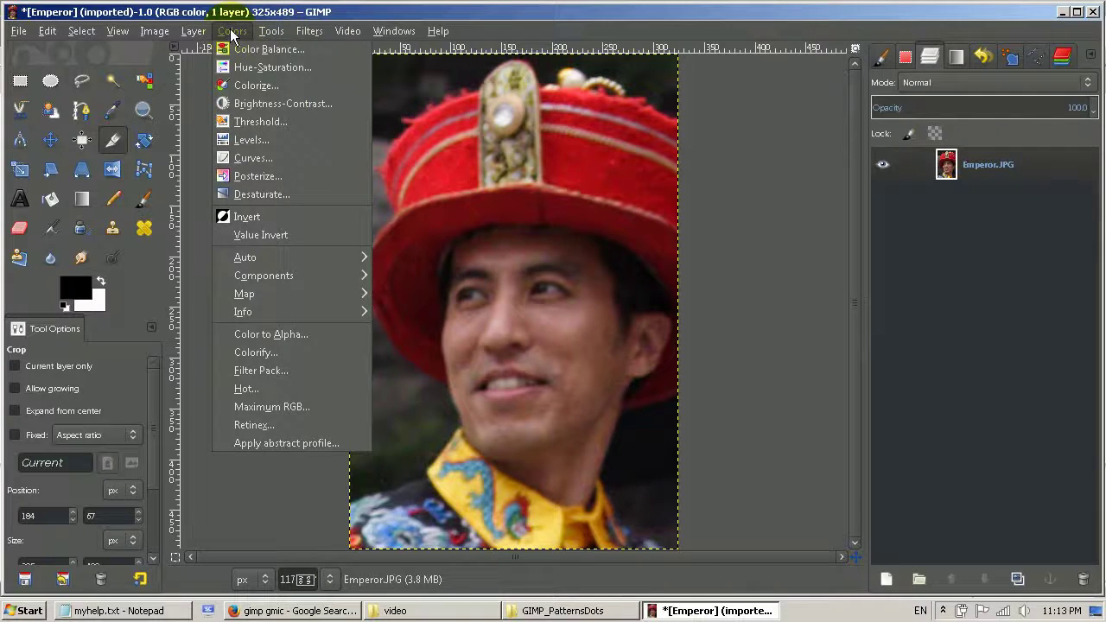
left_click(295, 195)
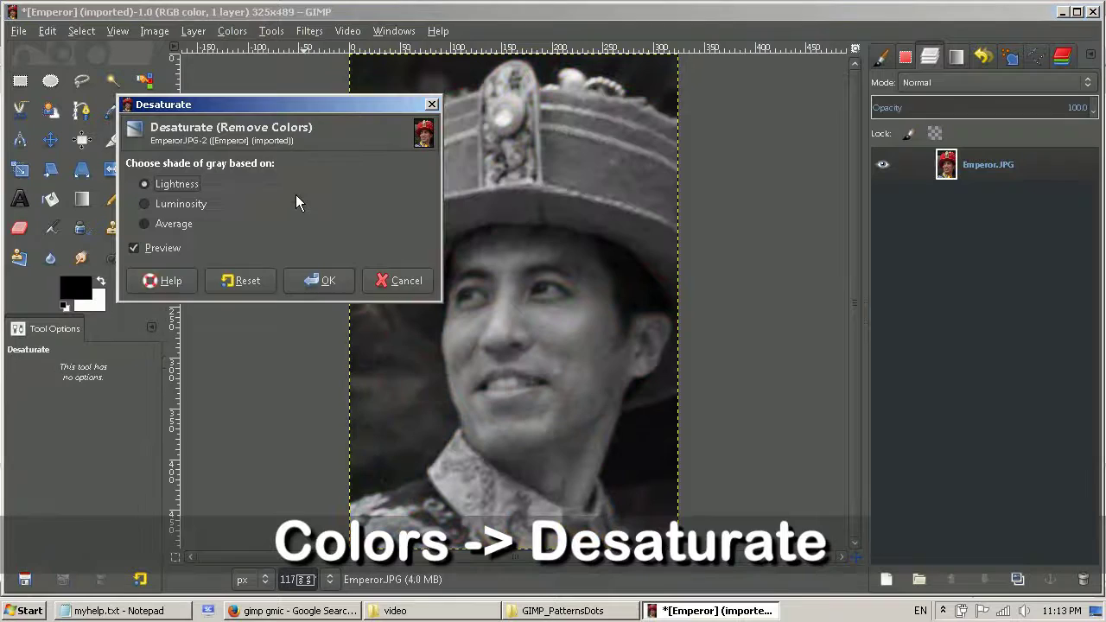
left_click(344, 281)
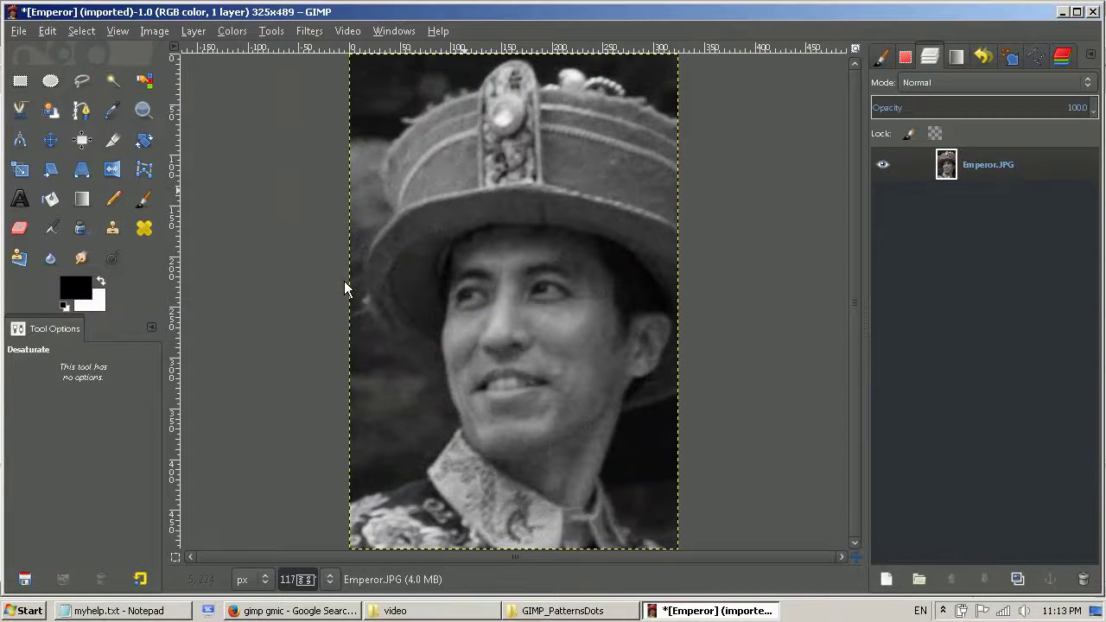
- Brighten the midtones with an upward-bowed Curves adjustment
left_click(268, 33)
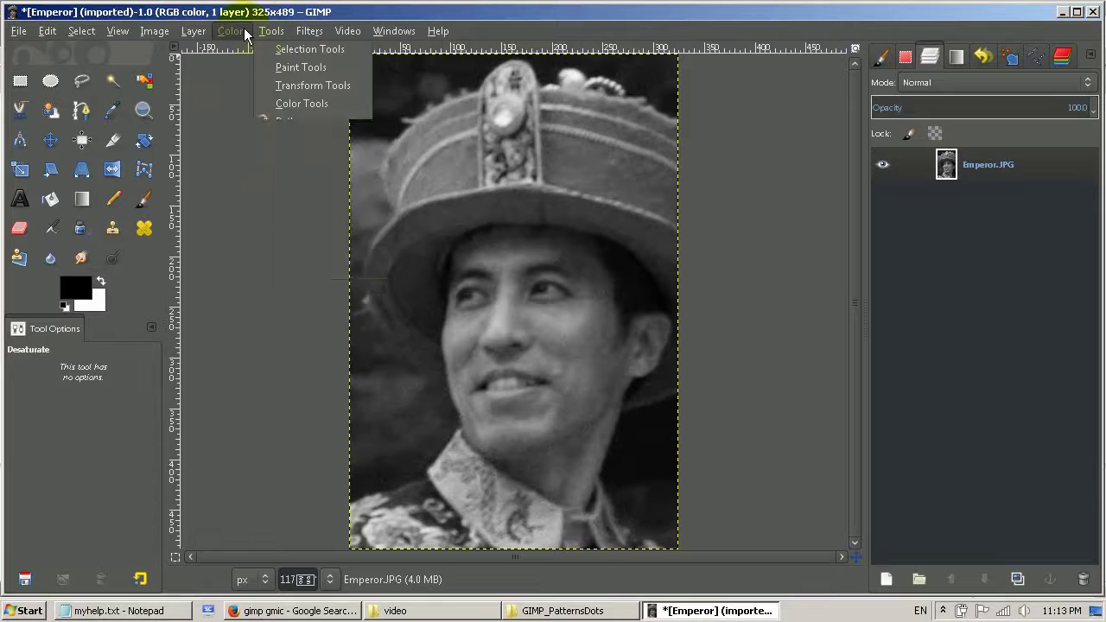
mouse_move(233, 31)
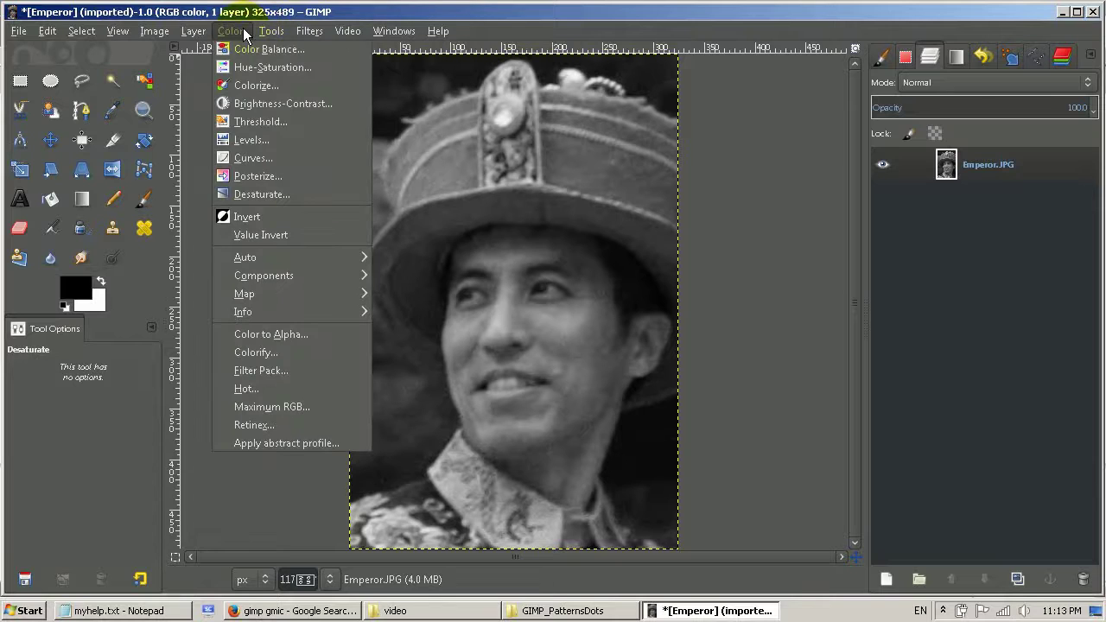
left_click(239, 155)
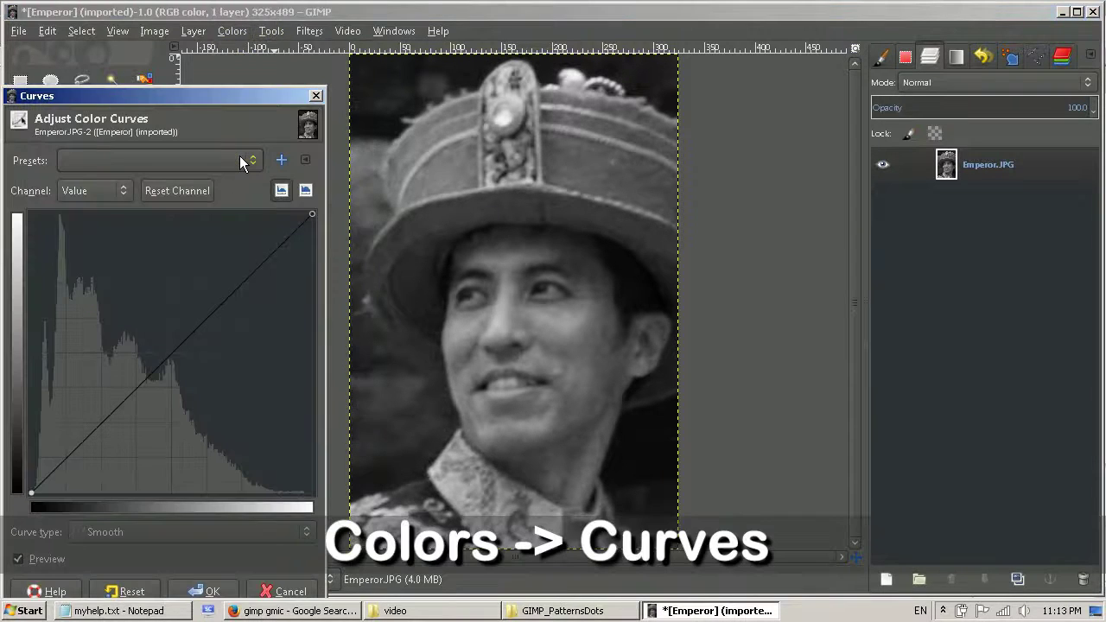
left_click(238, 286)
left_click_drag(238, 286, 222, 274)
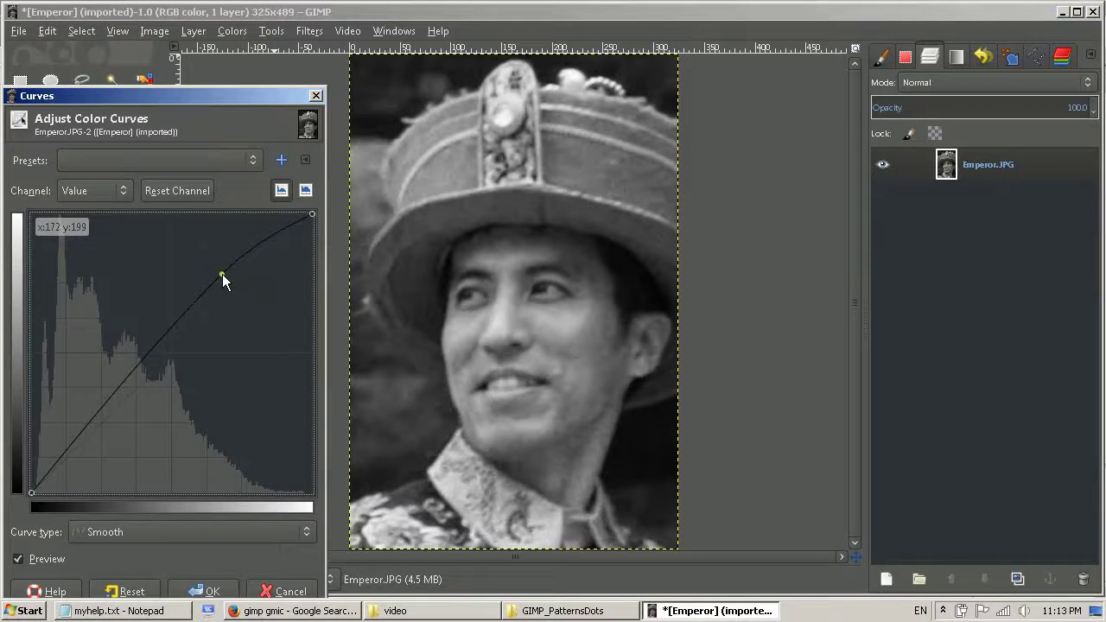
left_click(206, 590)
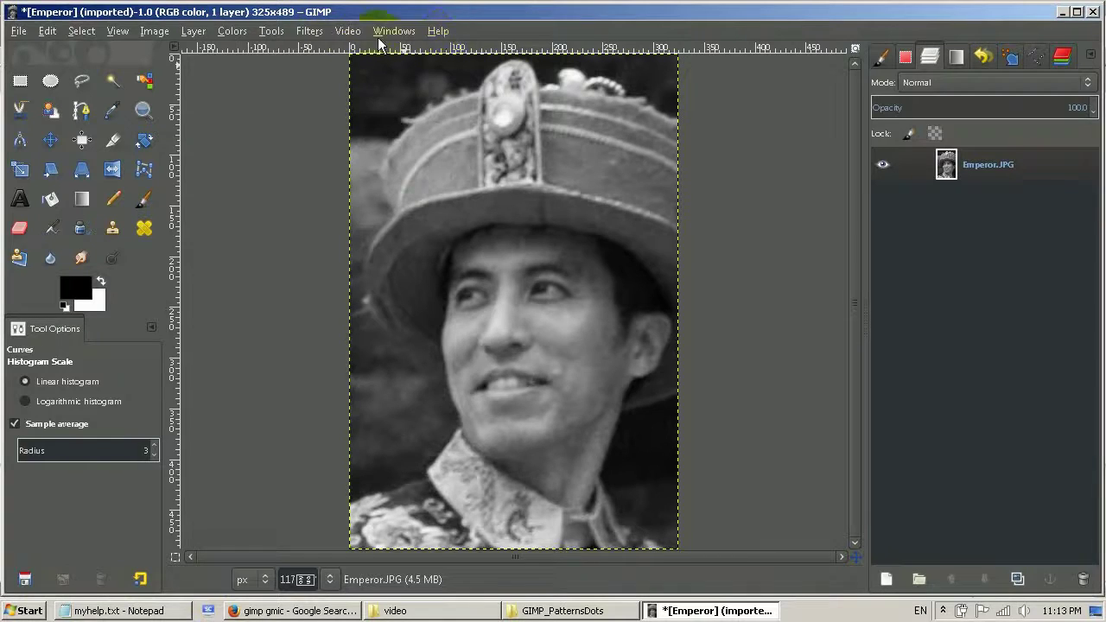
- Launch the G'MIC filter collection and expand its Patterns category
left_click(309, 33)
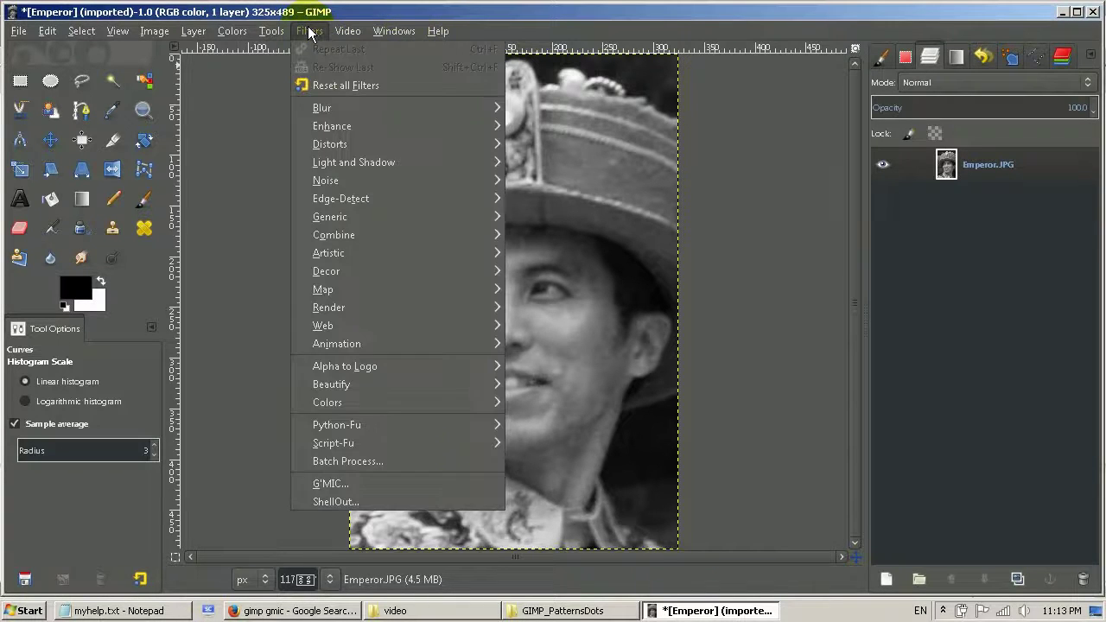
left_click(398, 482)
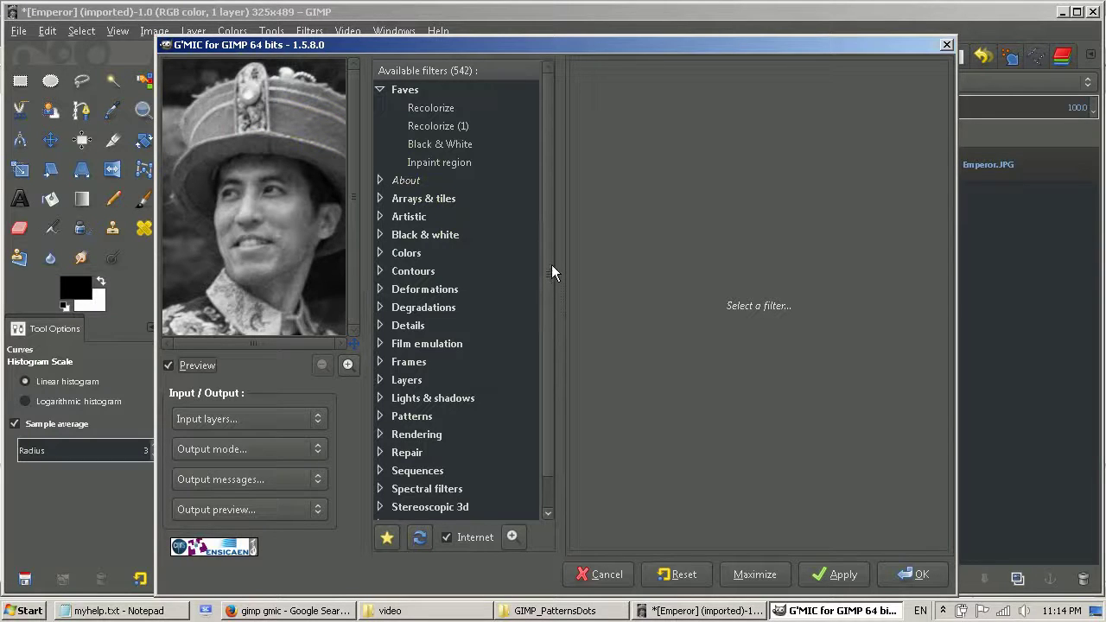
left_click_drag(551, 264, 553, 326)
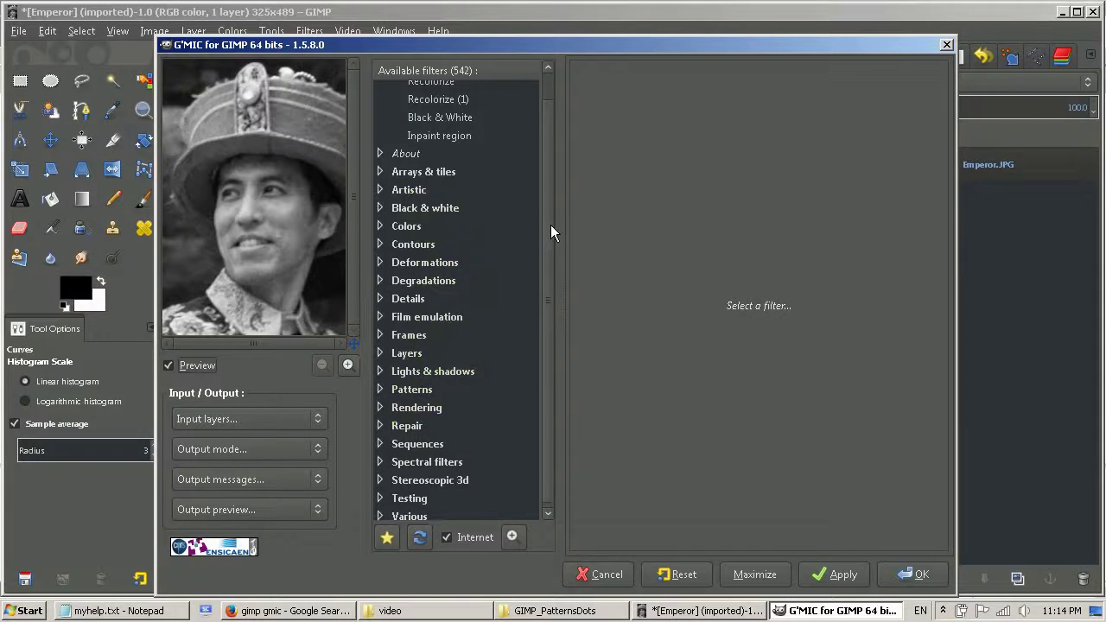
left_click(380, 384)
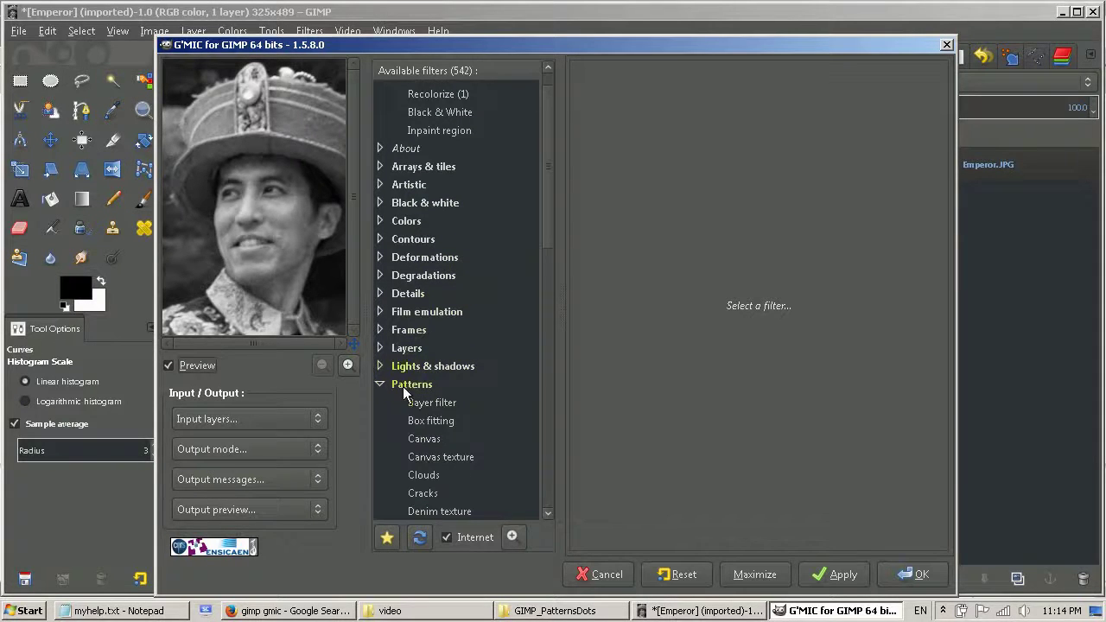
left_click_drag(545, 234, 547, 305)
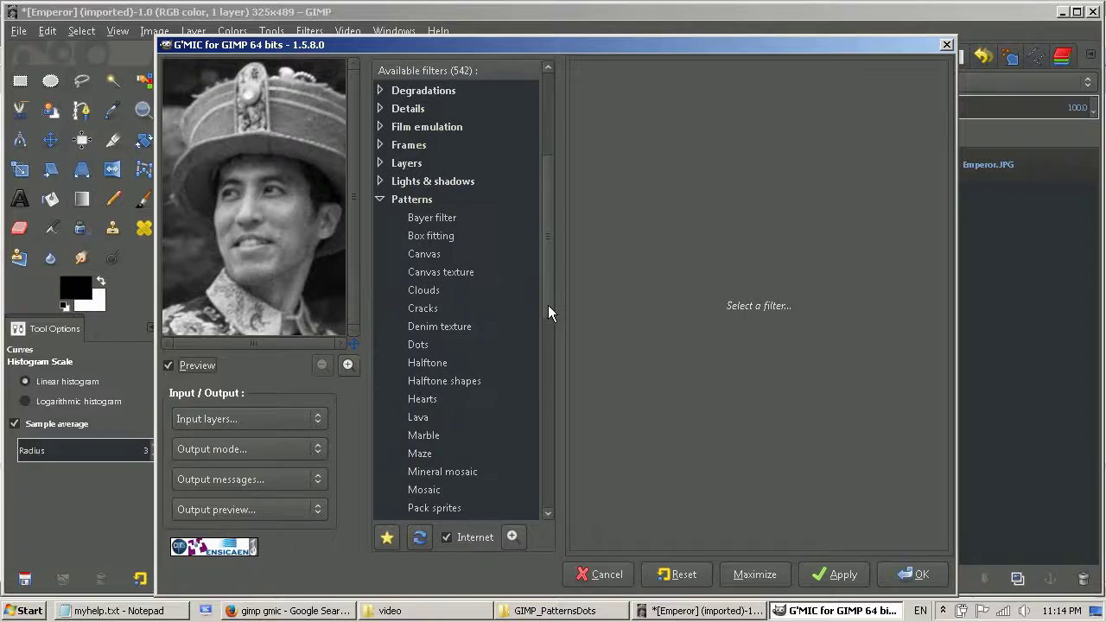
- Apply G'MIC Dots with Negative on, Black & White stencil and resolution 13.20
left_click(421, 344)
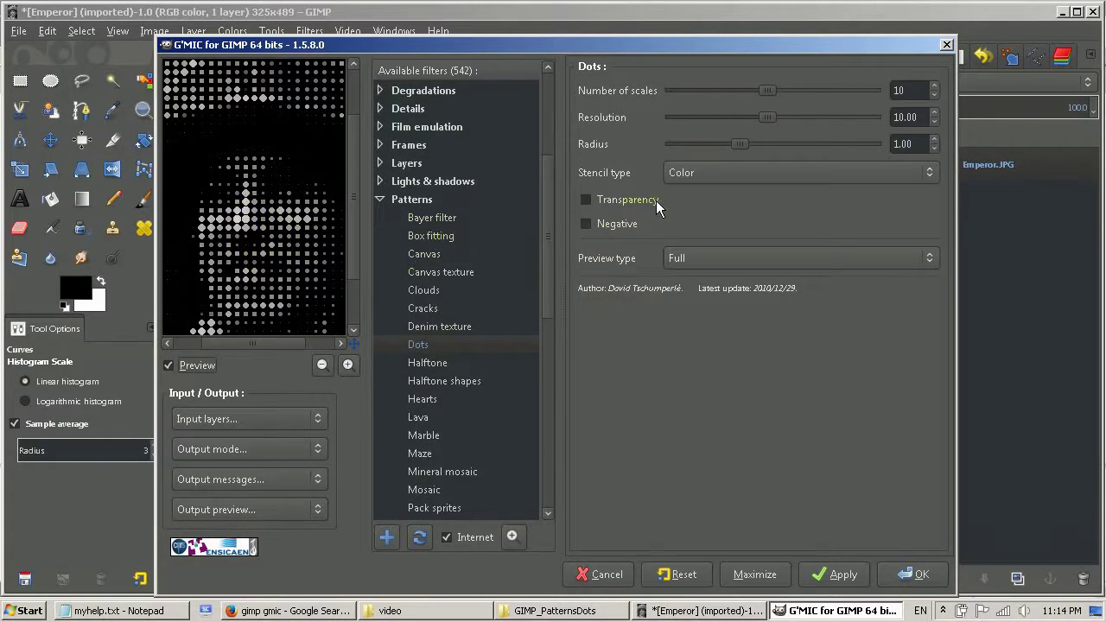
left_click(587, 227)
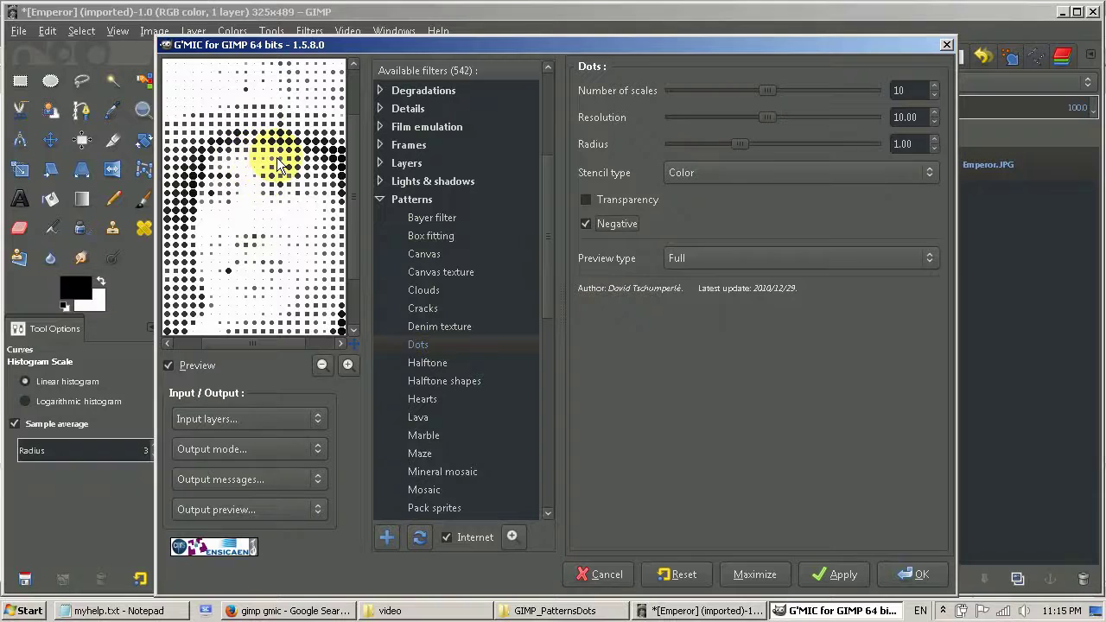
left_click(889, 170)
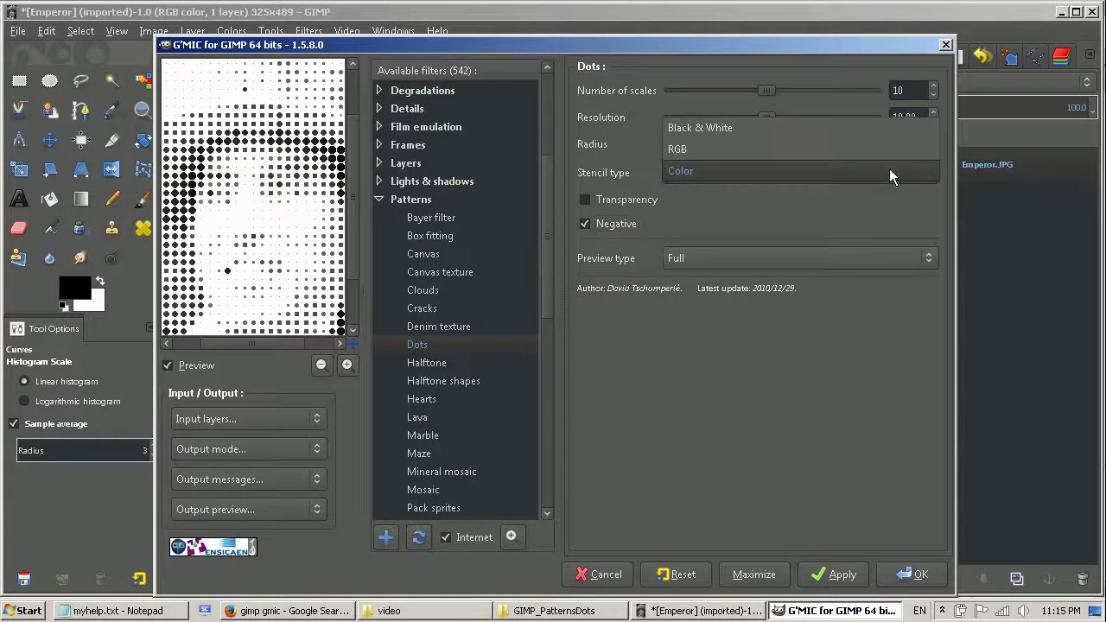
left_click(782, 131)
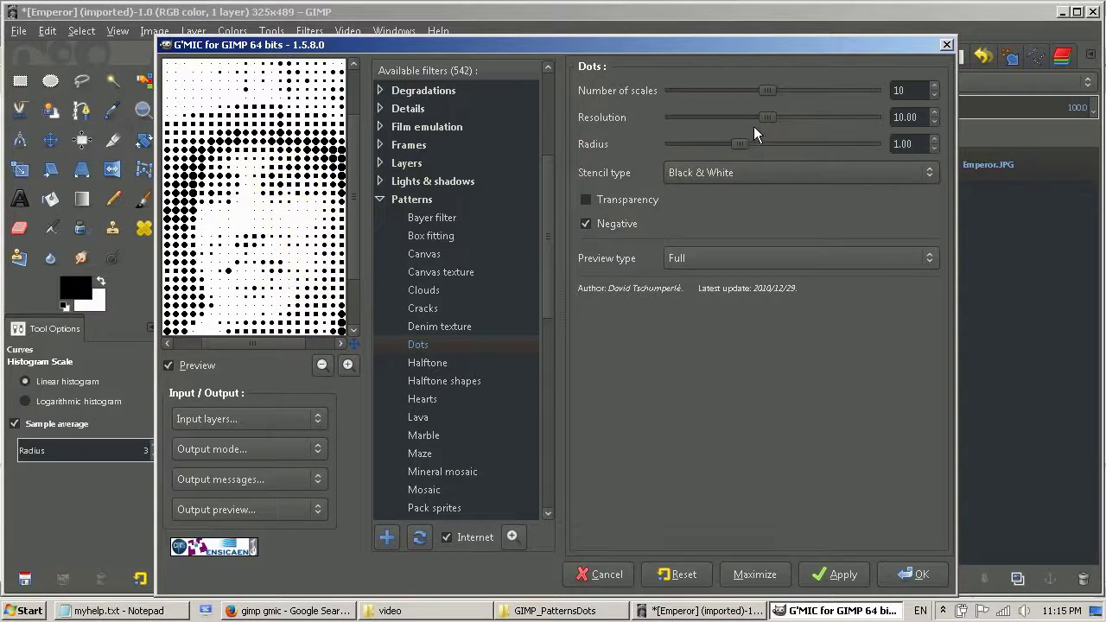
left_click_drag(767, 120, 804, 115)
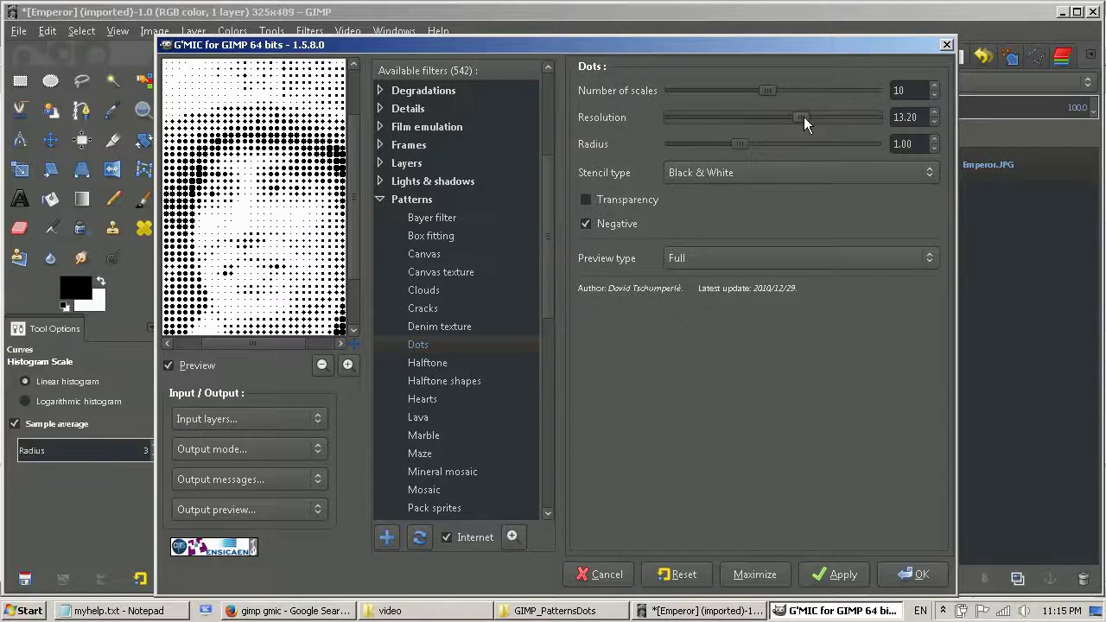
left_click(905, 574)
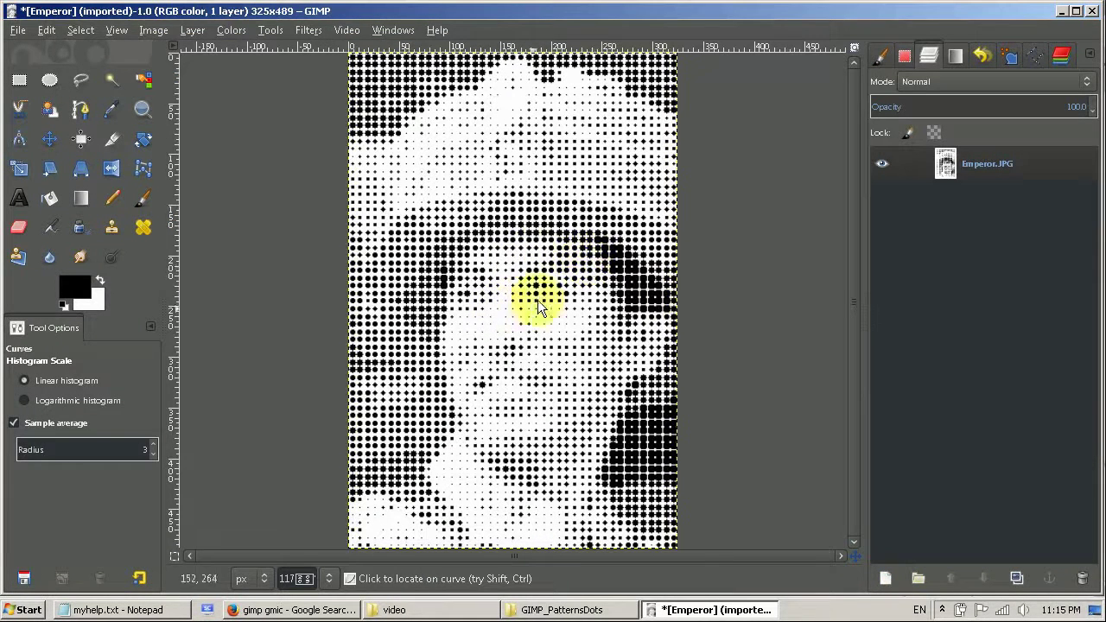
- Zoom in to inspect the dots, zoom back out, and undo the Dots filter
left_click(370, 192)
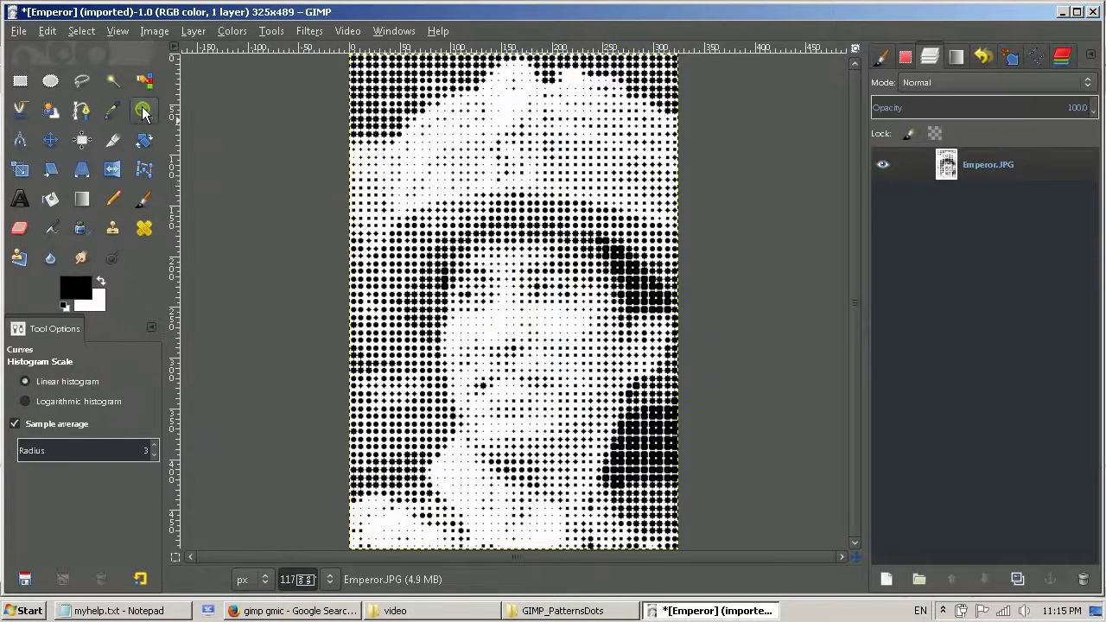
left_click(142, 110)
left_click_drag(505, 188, 637, 282)
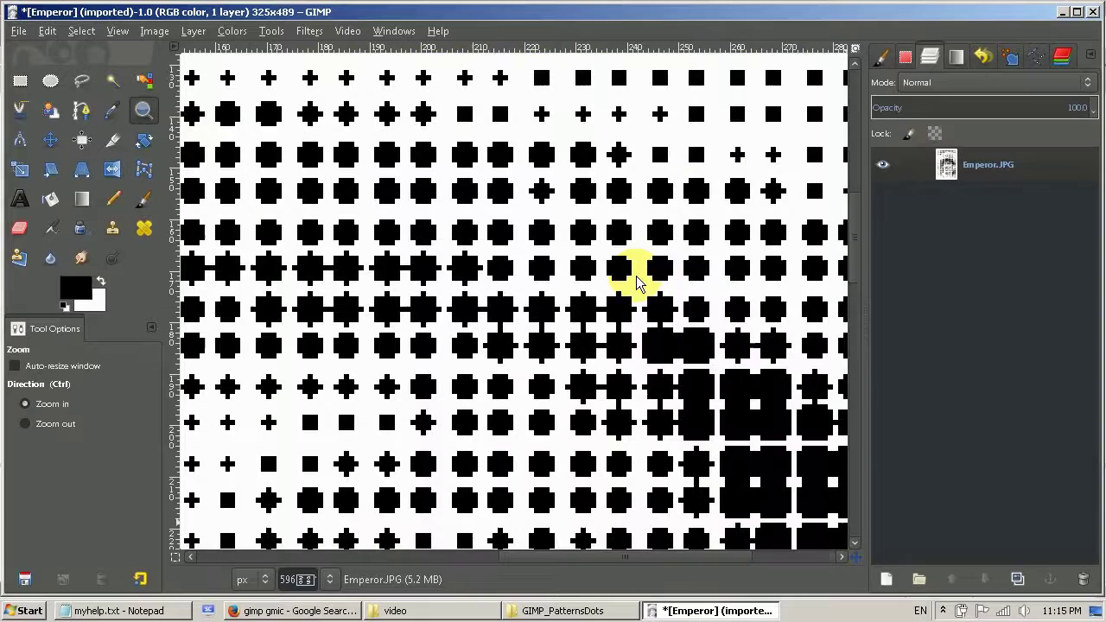
left_click(594, 240, "ctrl")
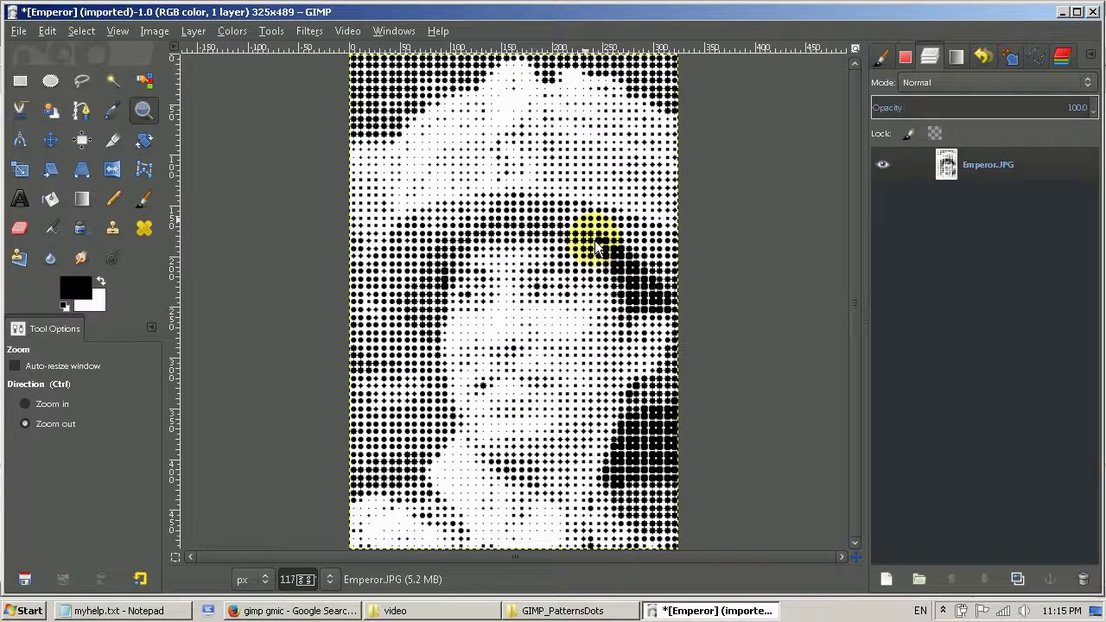
key("ctrl+z")
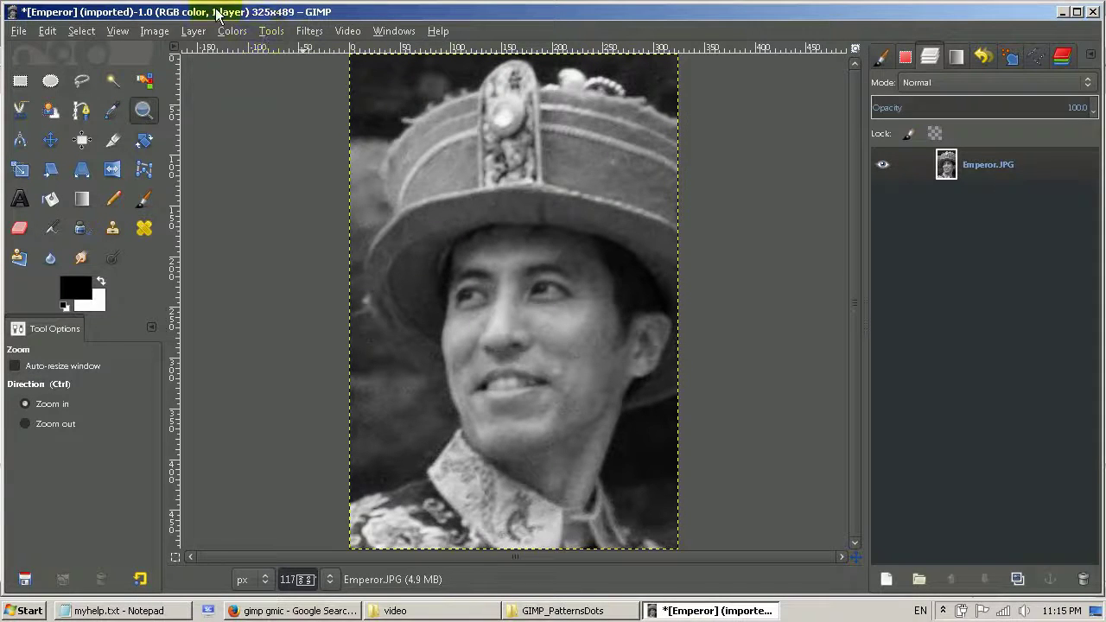
- Scale the image to 300 percent, making it 975 × 1467 pixels
left_click(168, 35)
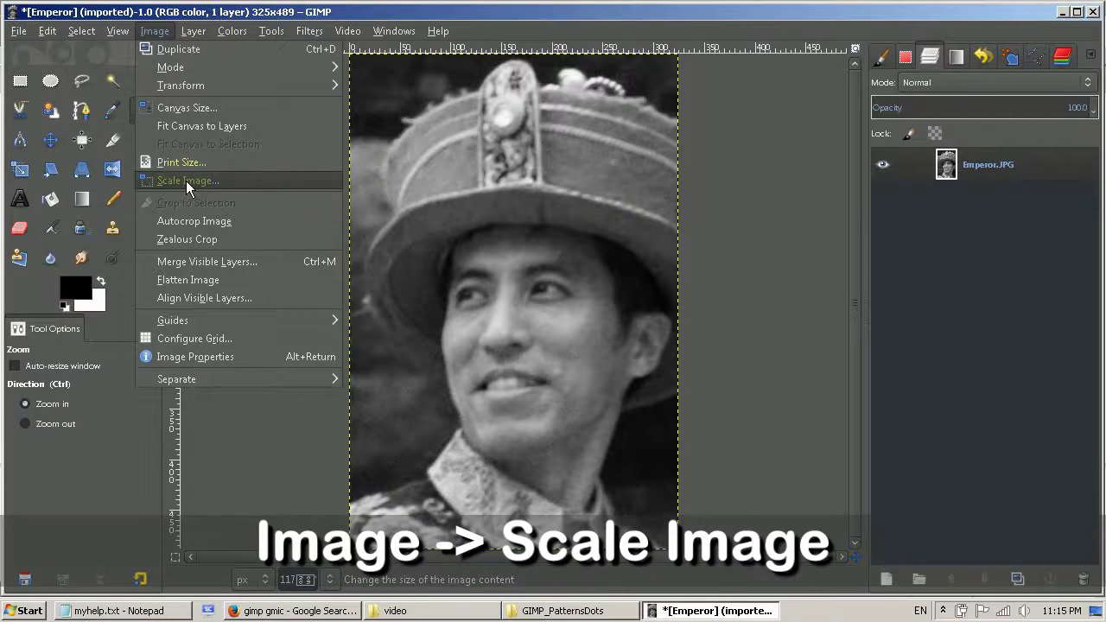
left_click(185, 181)
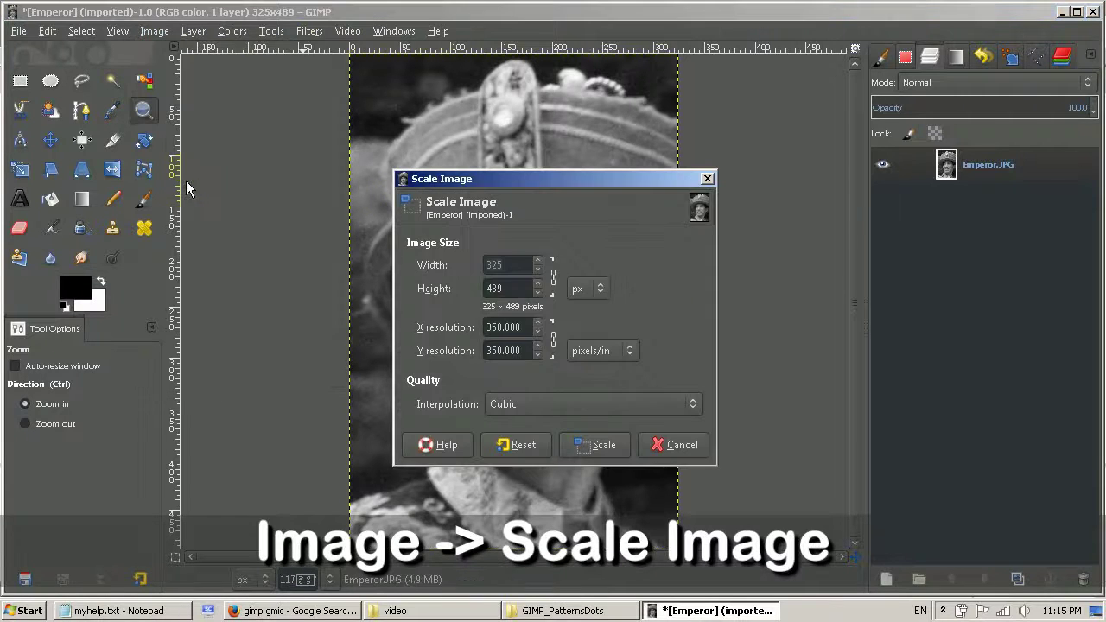
left_click(586, 287)
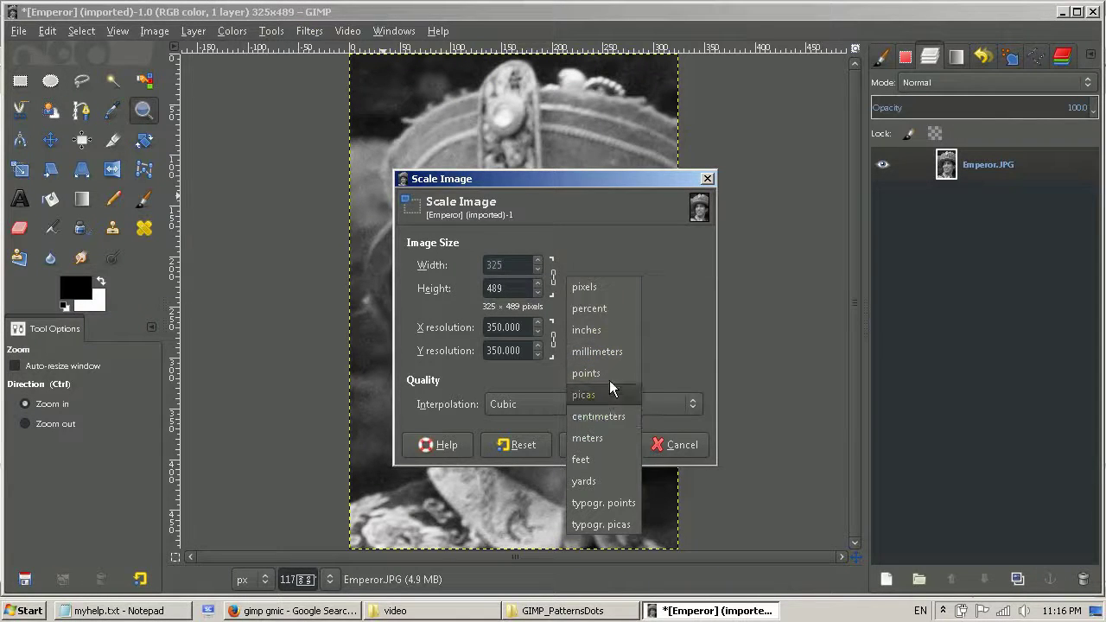
left_click(605, 309)
left_click_drag(519, 263, 477, 263)
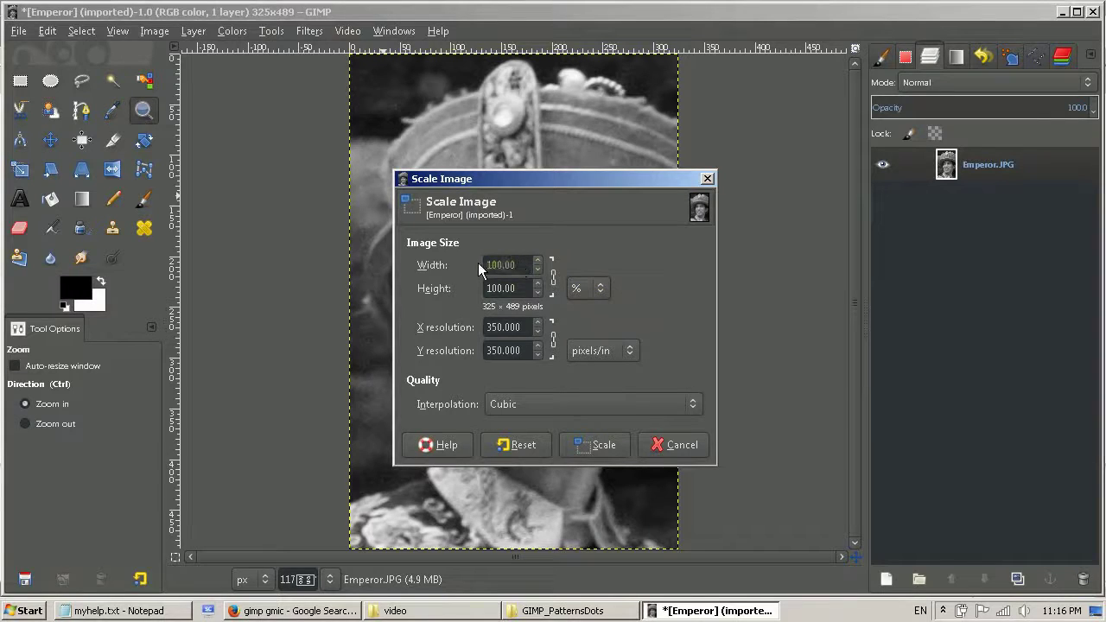
type("300")
key("Tab")
left_click(604, 452)
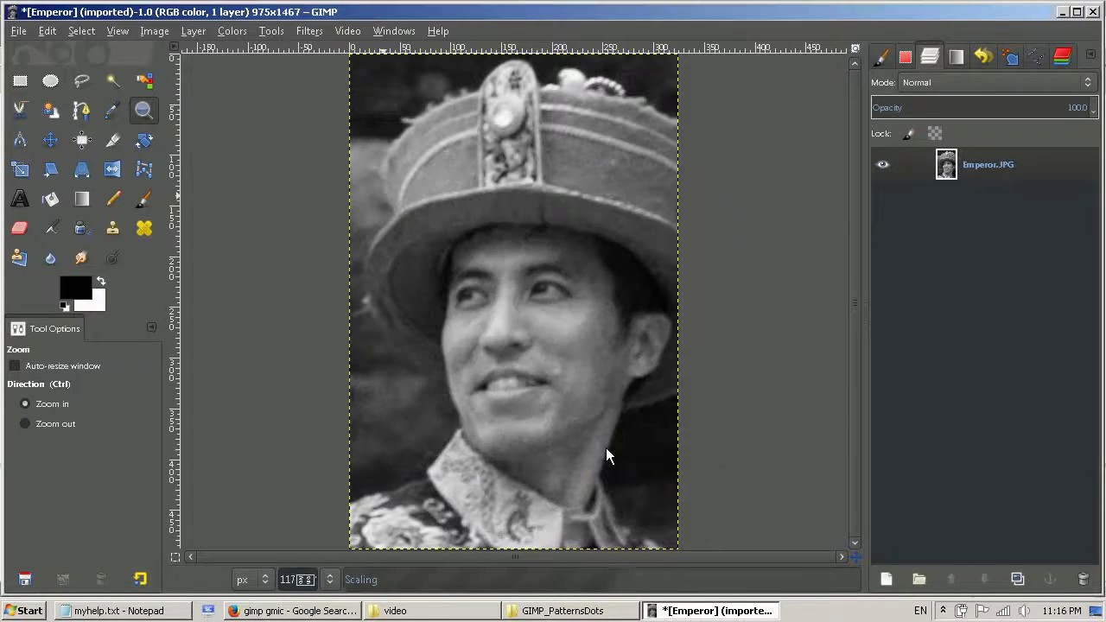
- Zoom in on the face, fit the image to the window, and reopen G'MIC Dots
left_click(526, 241)
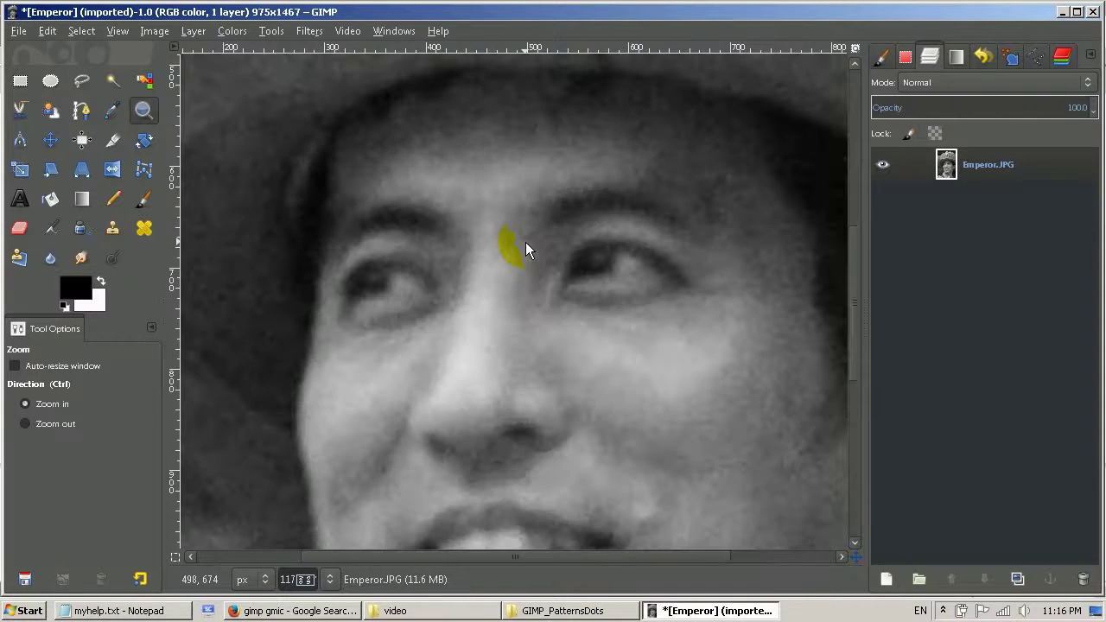
key("shift+ctrl+j")
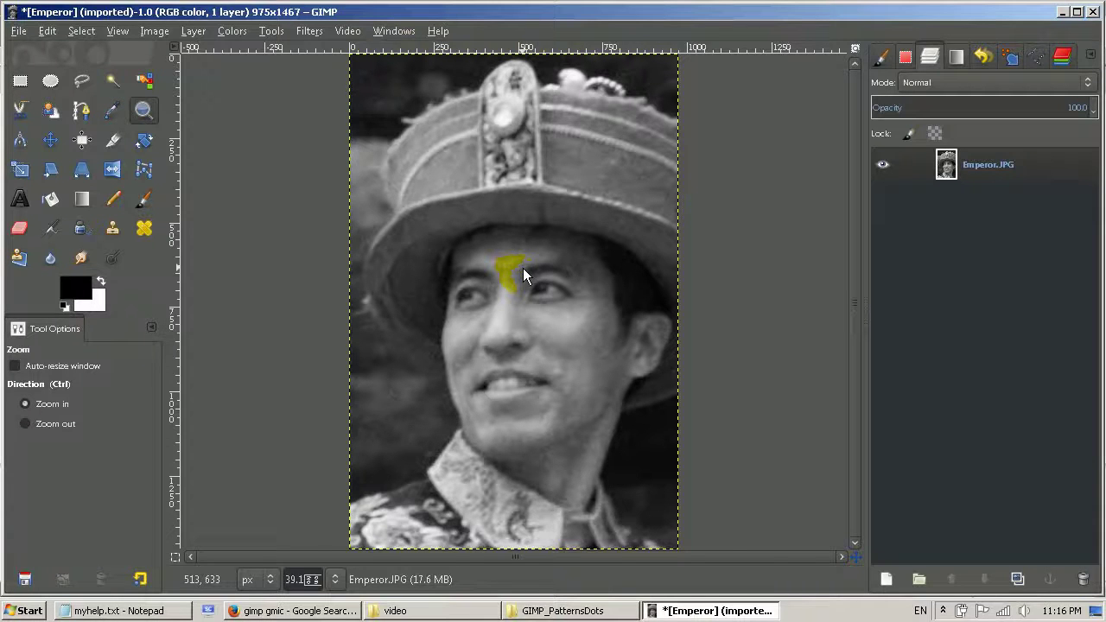
key("shift+ctrl+f")
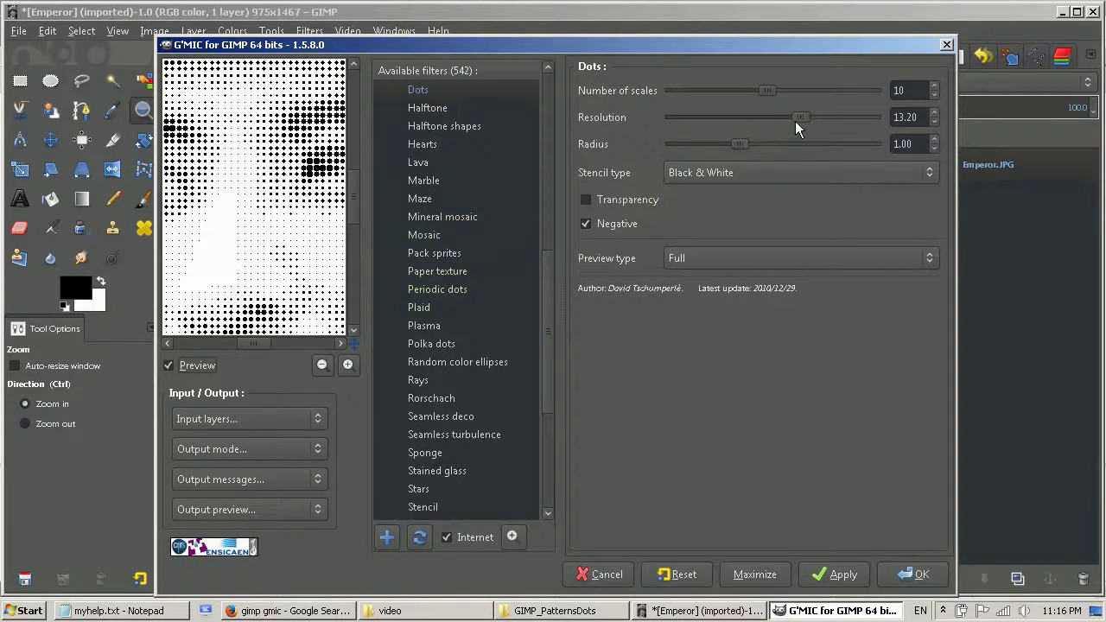
- Apply Dots with resolution 7.89, radius 1.32 and 12 scales
left_click_drag(799, 116, 745, 117)
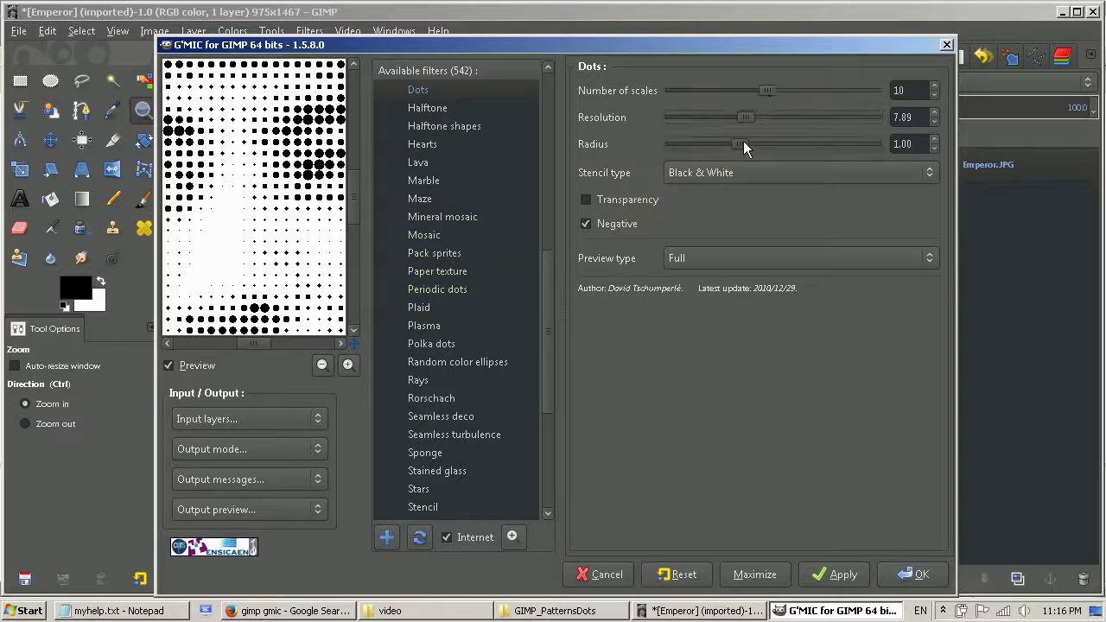
left_click_drag(743, 141, 764, 143)
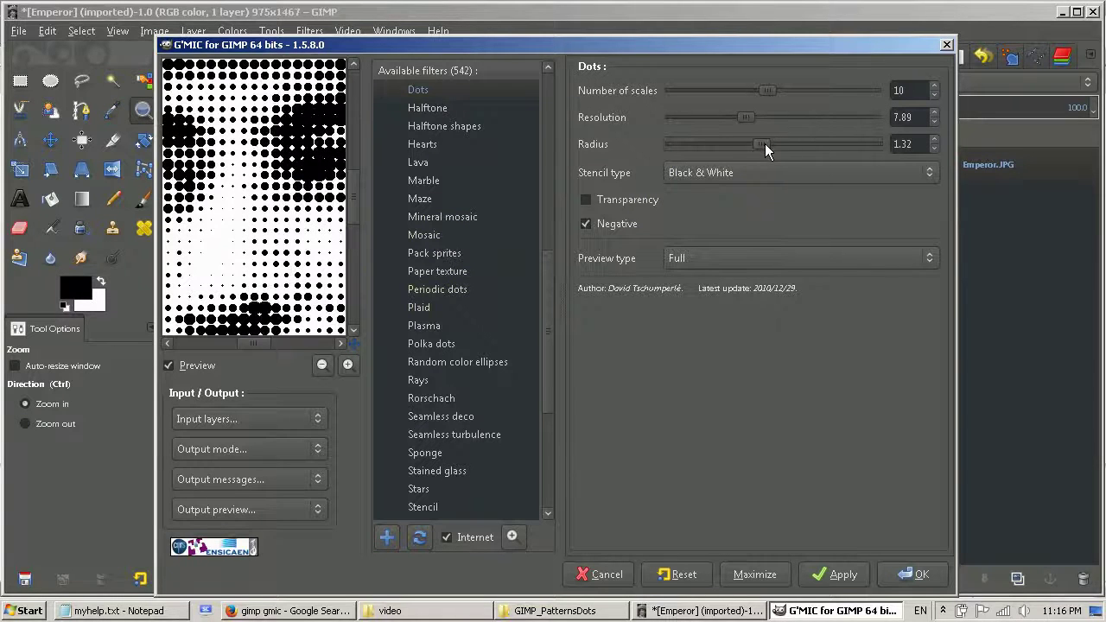
left_click(330, 363)
left_click(328, 364)
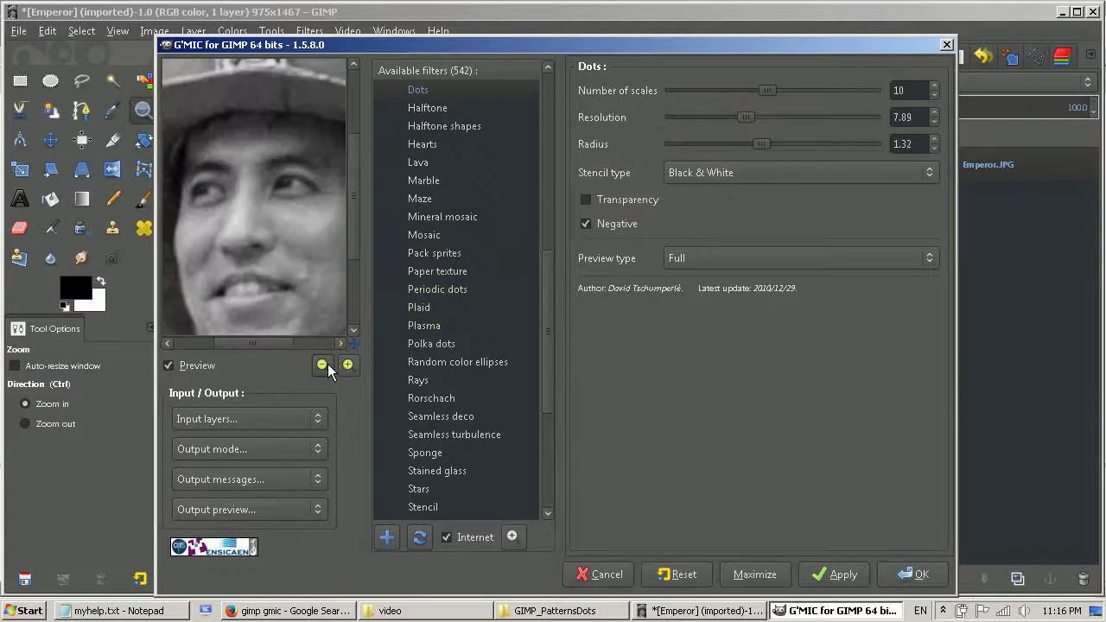
left_click(327, 364)
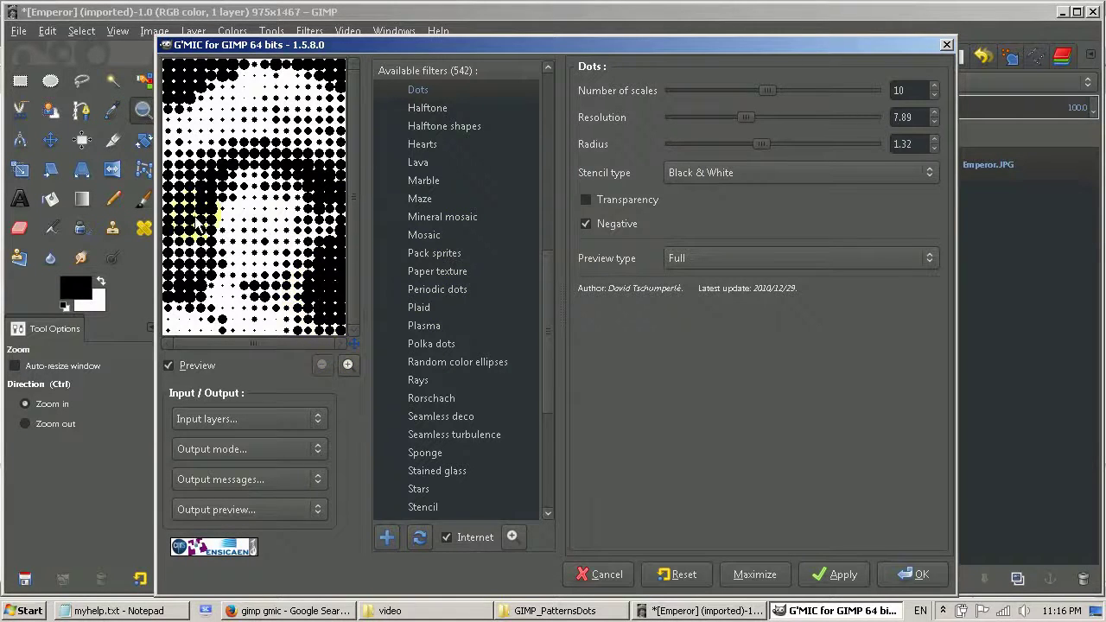
left_click(348, 364)
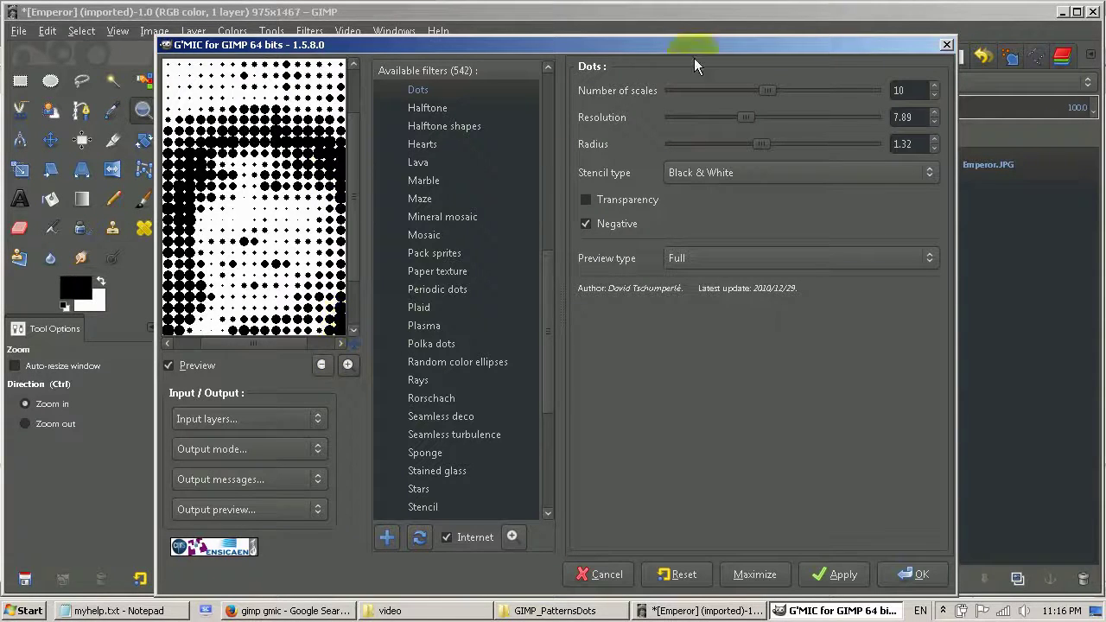
left_click_drag(771, 88, 783, 87)
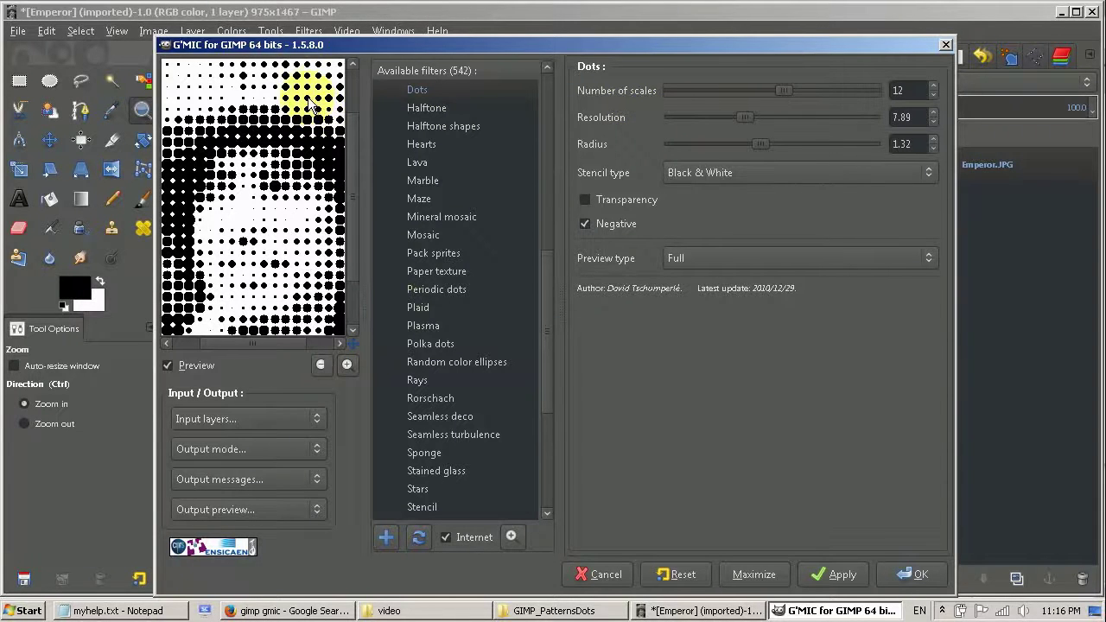
left_click(907, 575)
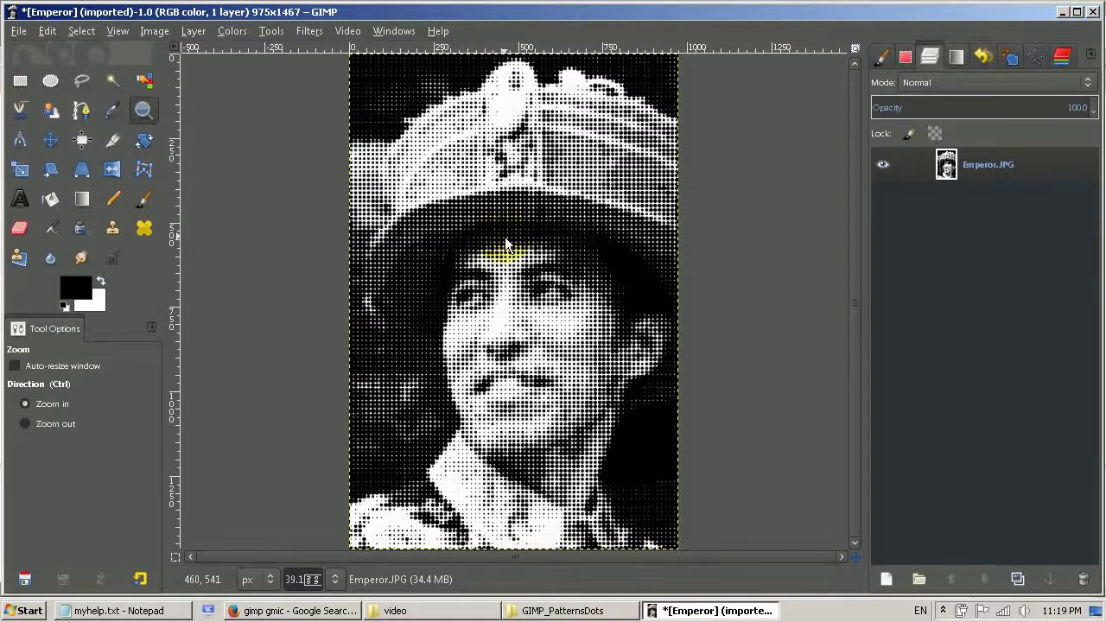
- Undo the filter and reapply Dots with radius lowered to 1.17 at resolution 8.05
key("ctrl+z")
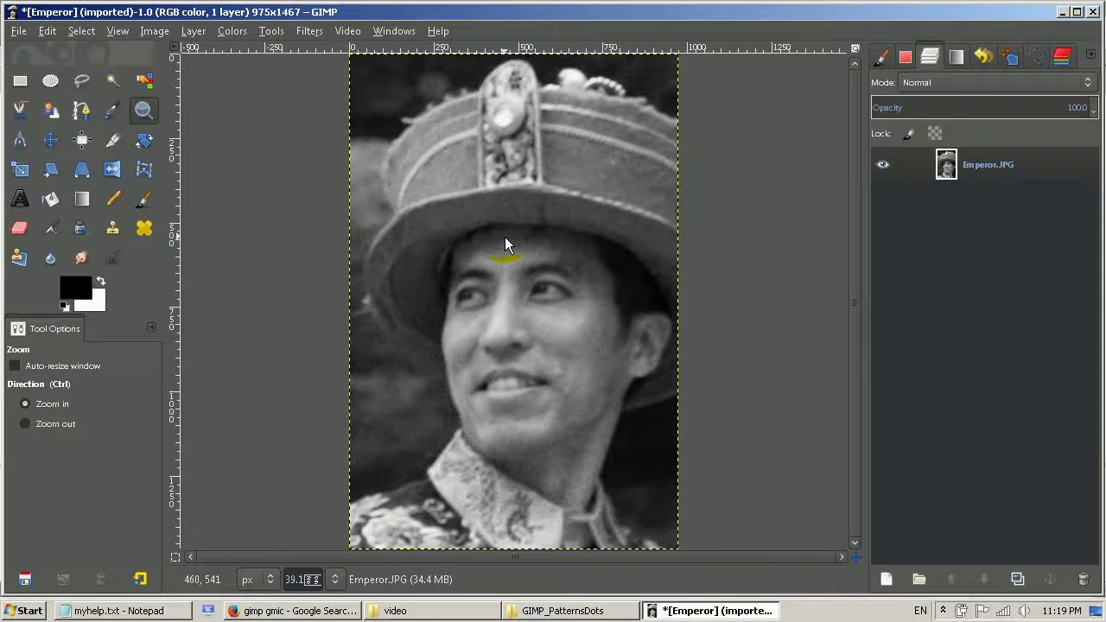
key("ctrl")
key("ctrl+shift+f")
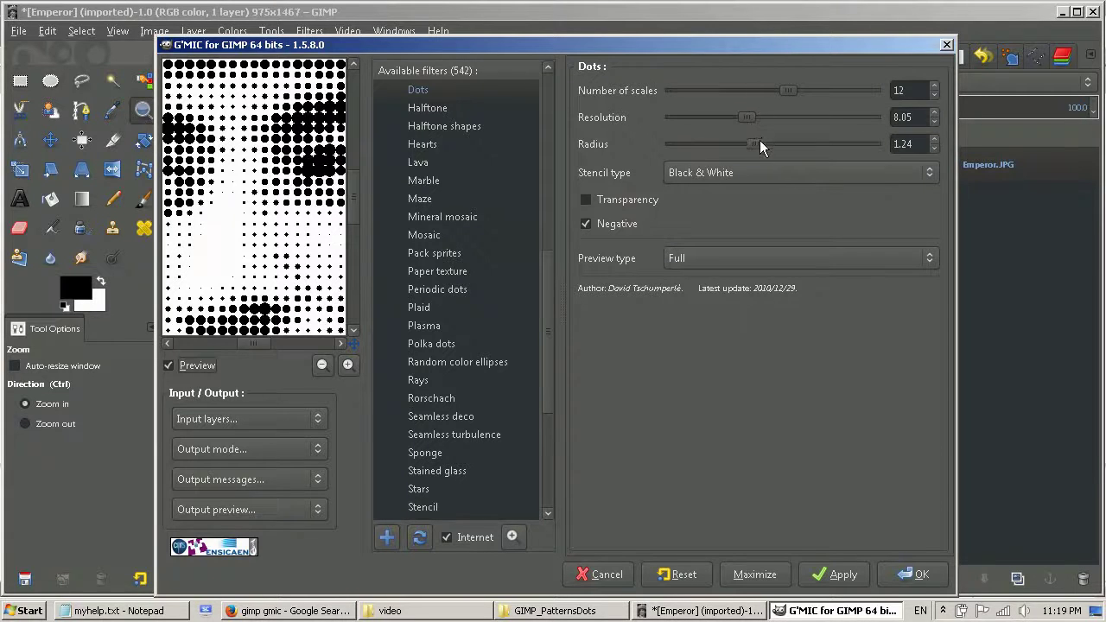
left_click_drag(759, 140, 753, 146)
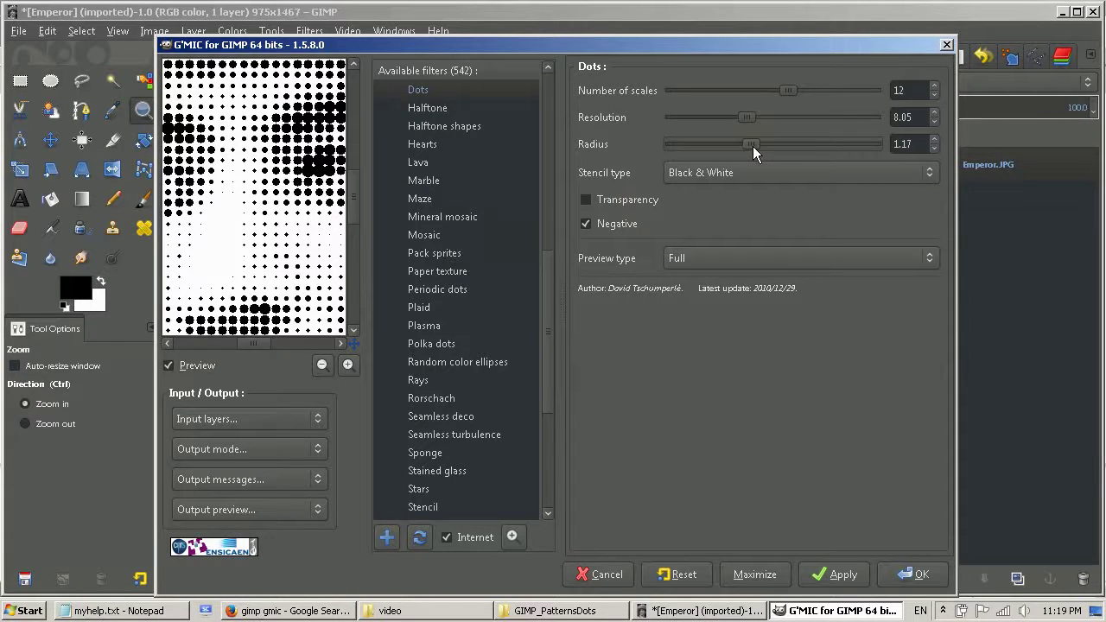
left_click(932, 573)
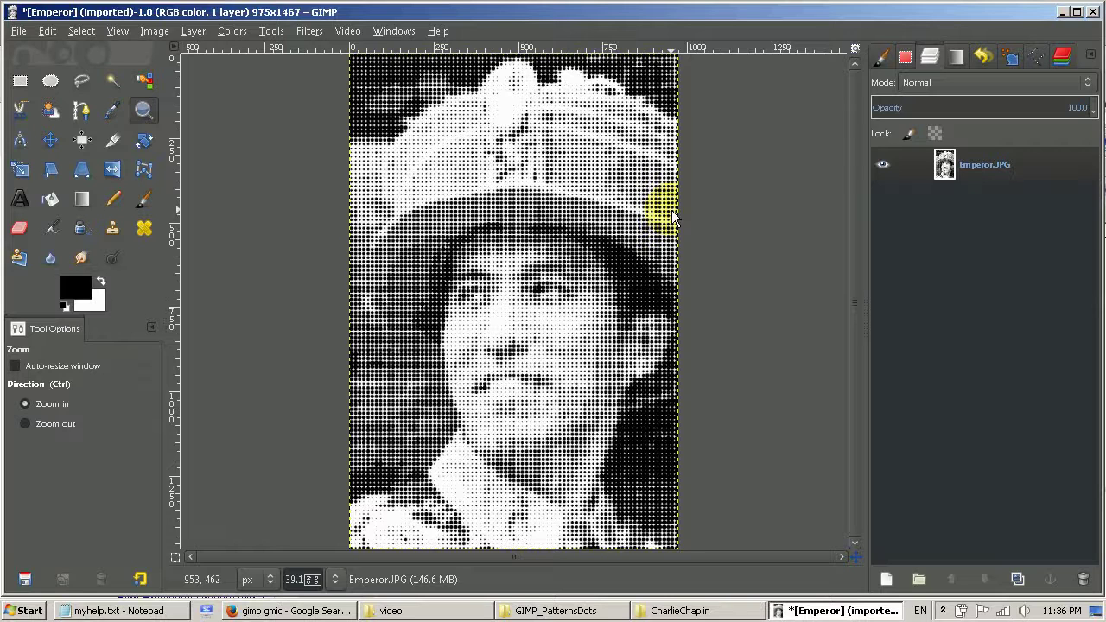
- Zoom to 100% on the hat-brim dots and scroll up over the hat
left_click(673, 218)
left_click(673, 218)
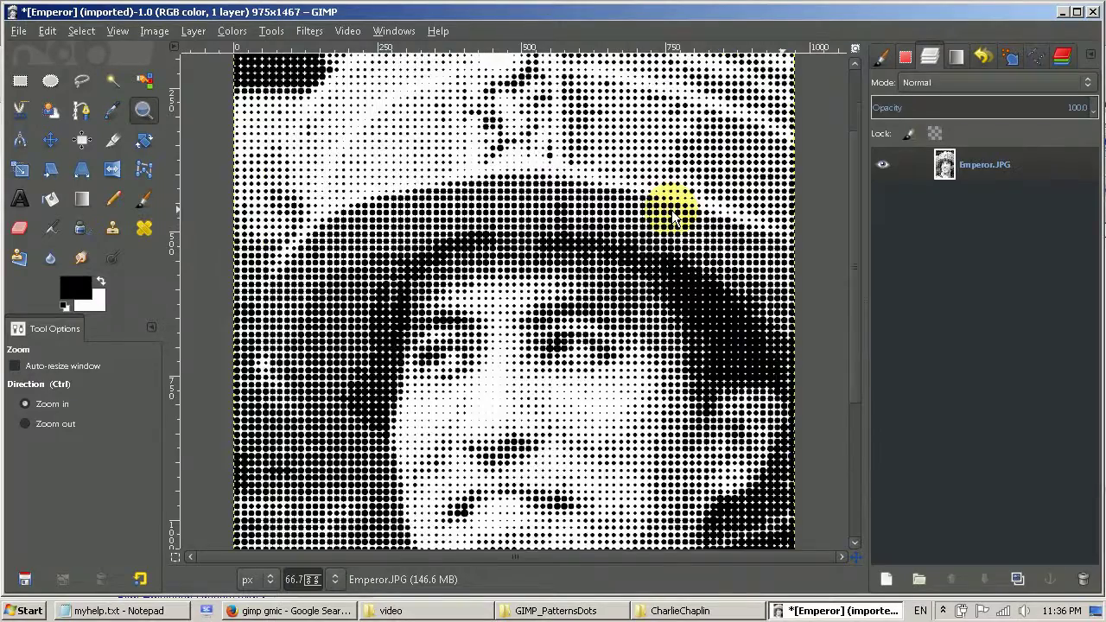
left_click(672, 218)
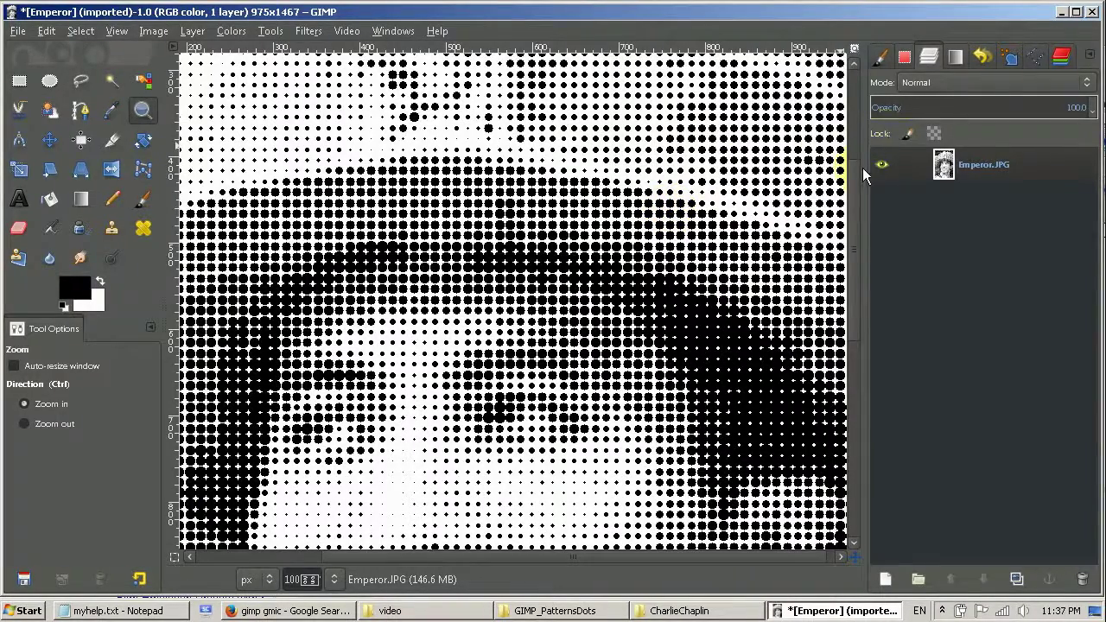
scroll(856, 147, "up", 3)
scroll(854, 121, "up", 3)
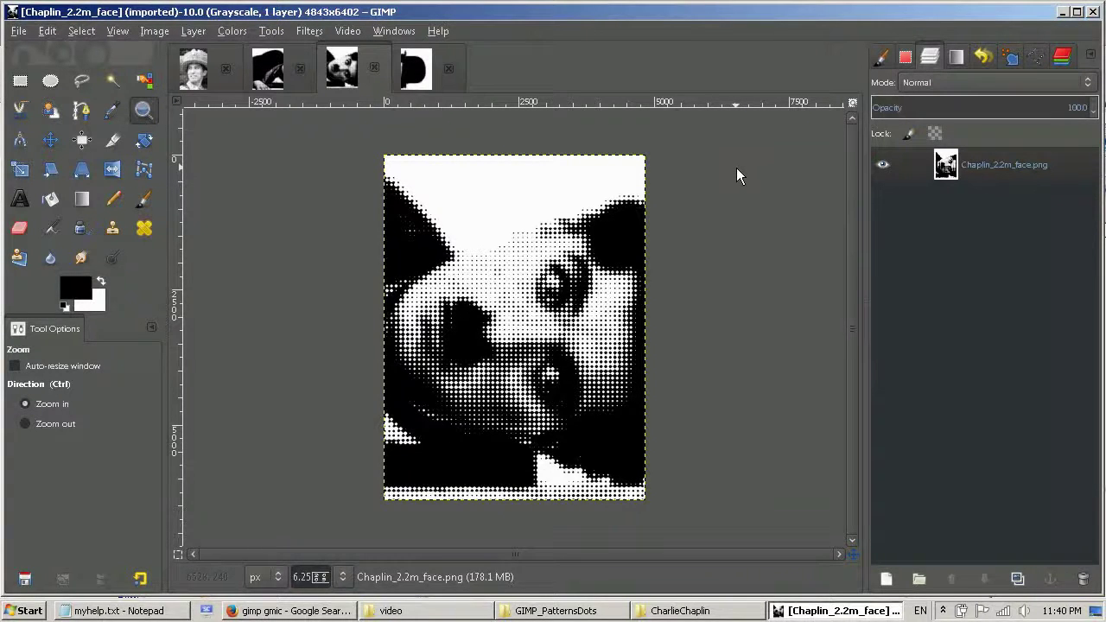
- Cycle through the Chaplin_2.2m hat, face and body images, then return to the Emperor portrait
left_click(415, 69)
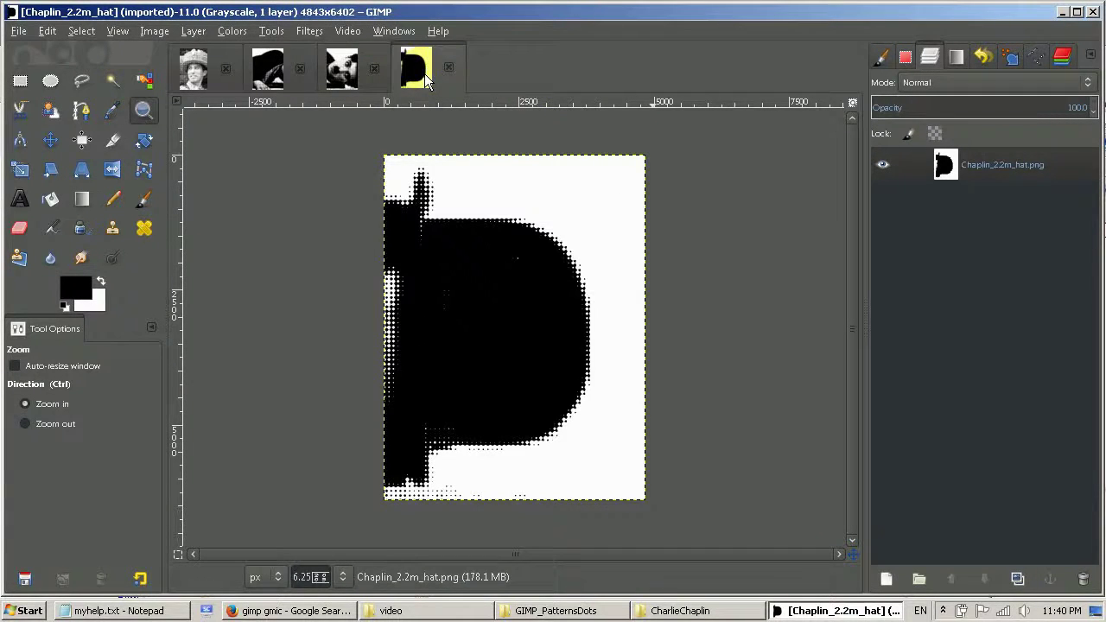
left_click(354, 79)
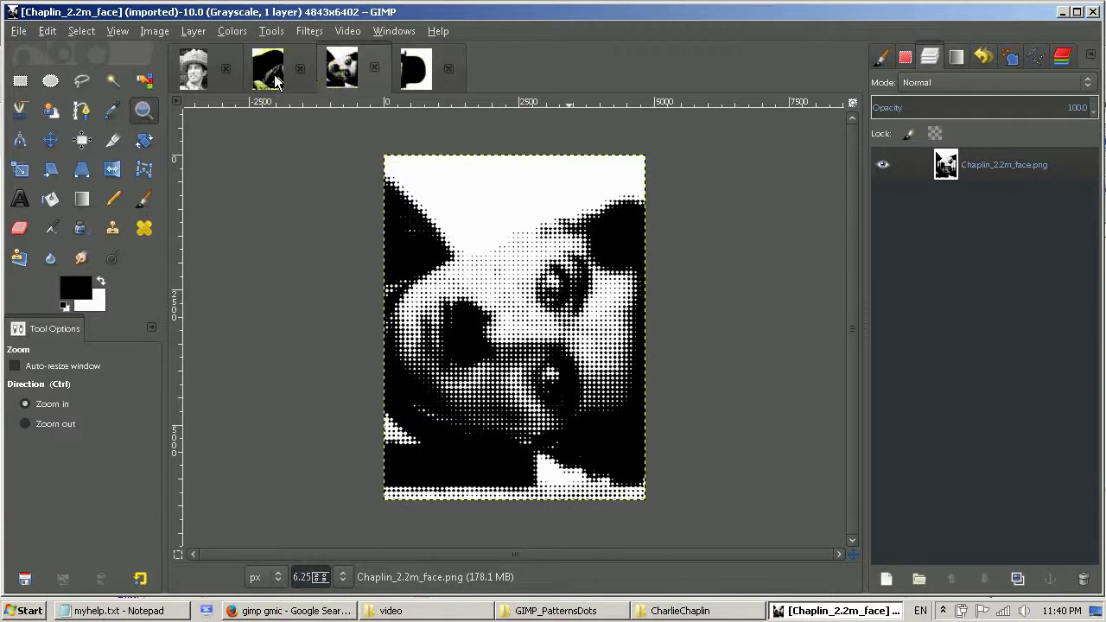
left_click(410, 79)
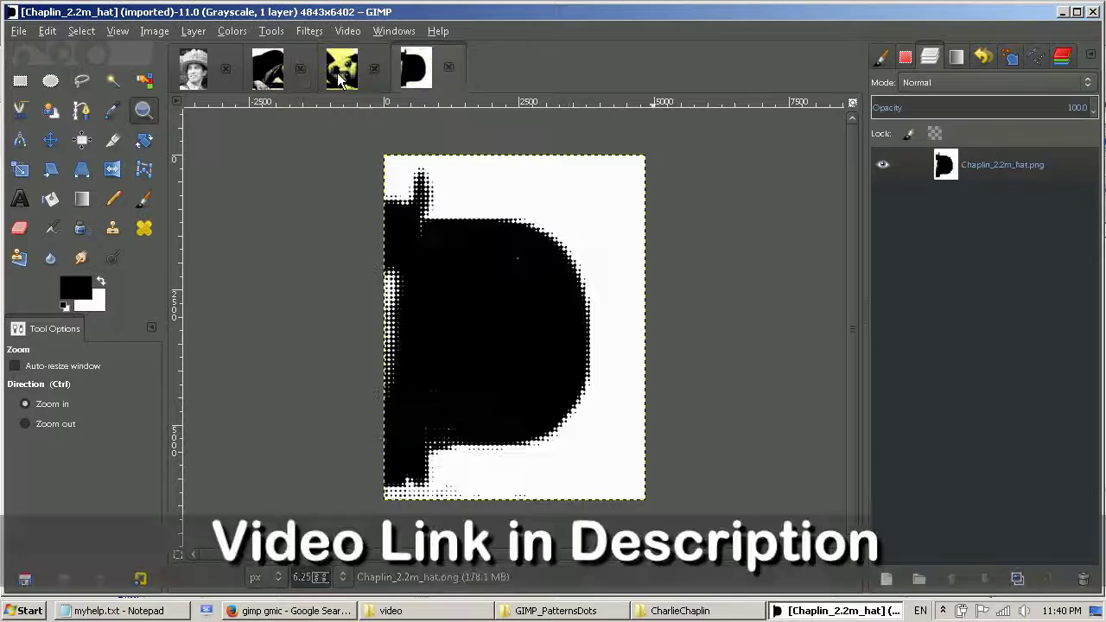
left_click(342, 73)
left_click(270, 78)
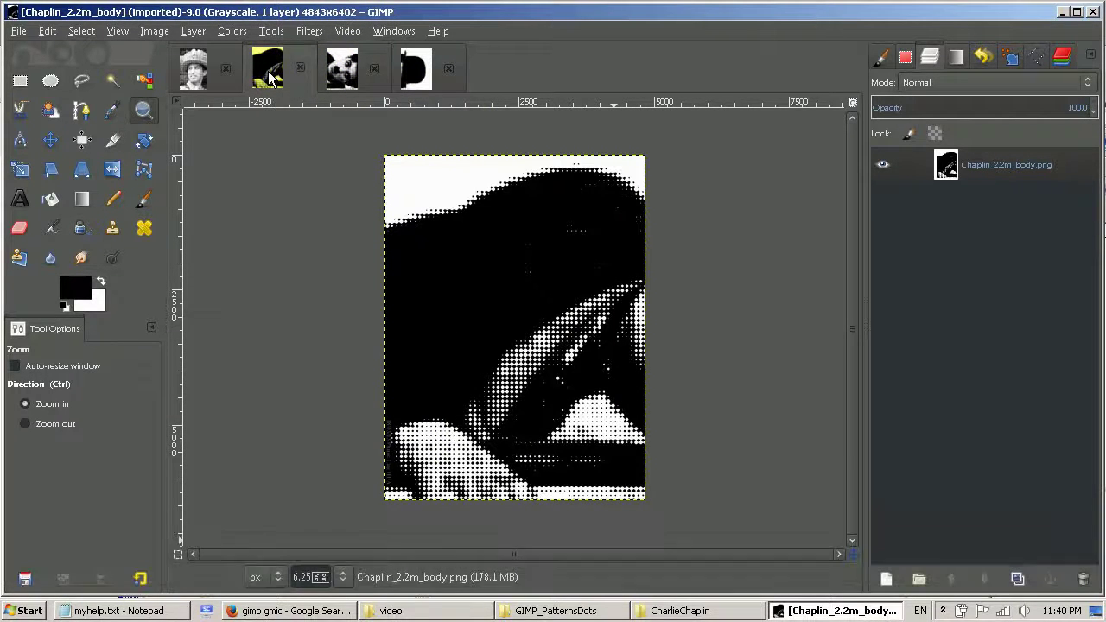
left_click(342, 74)
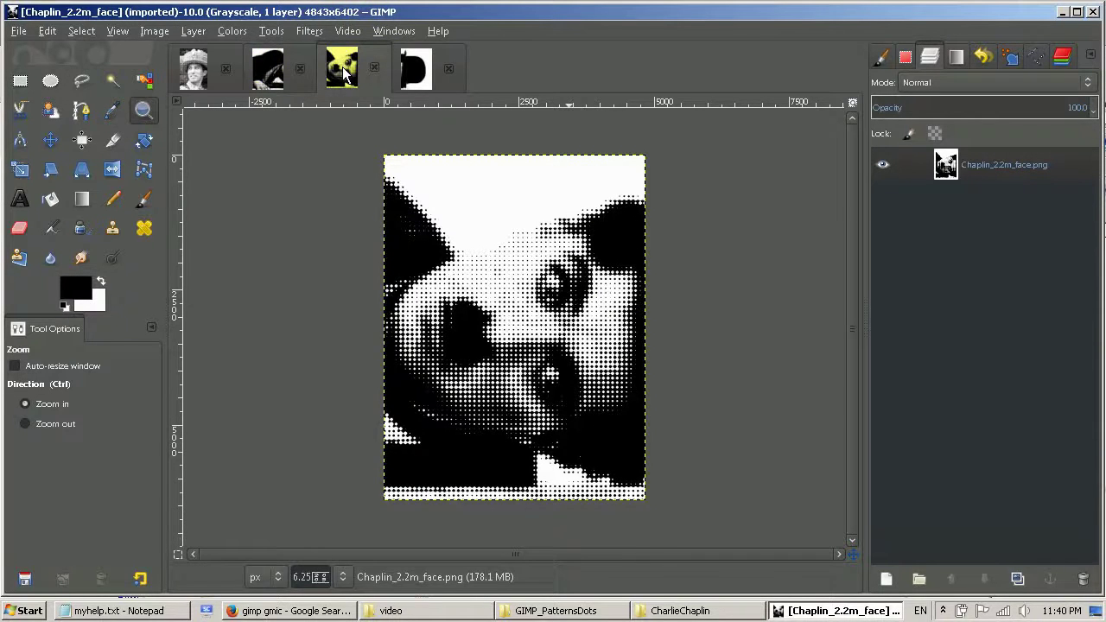
left_click(411, 68)
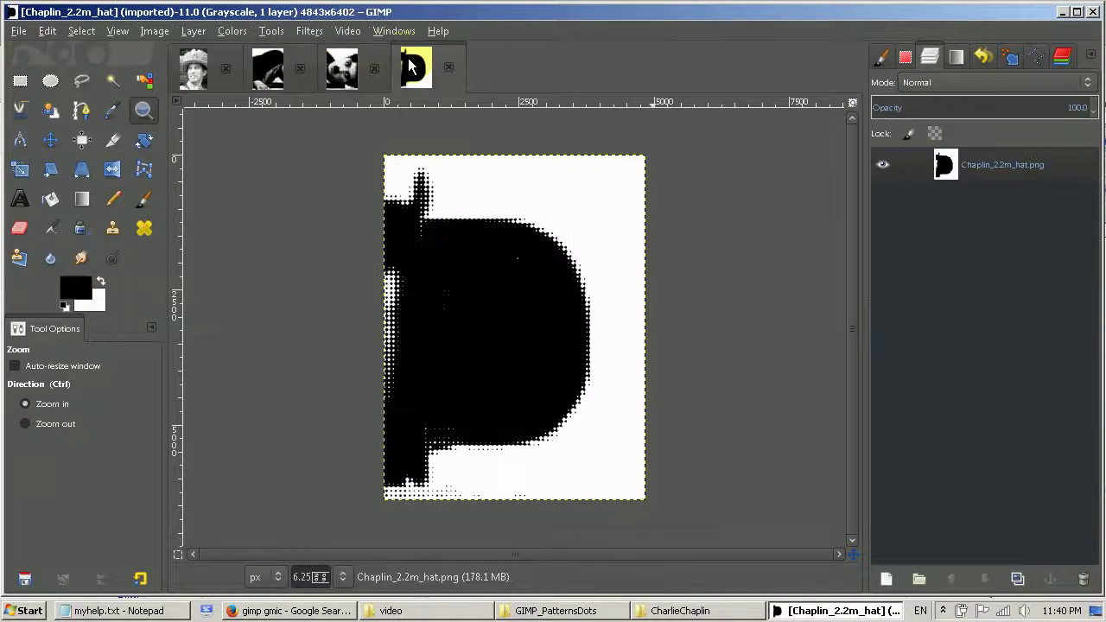
left_click(269, 75)
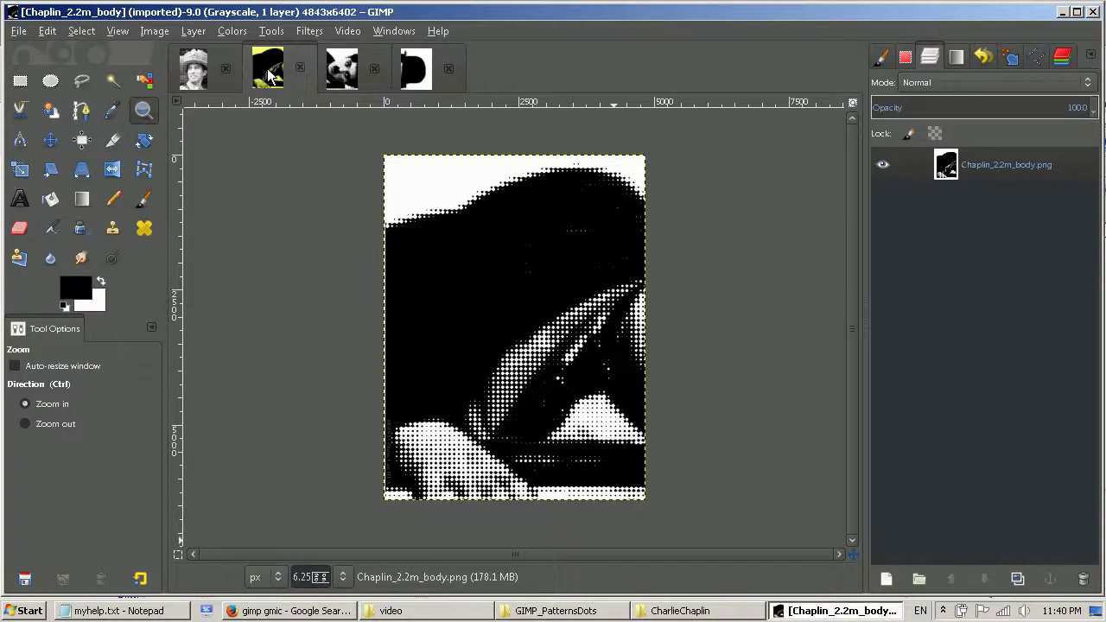
left_click(406, 73)
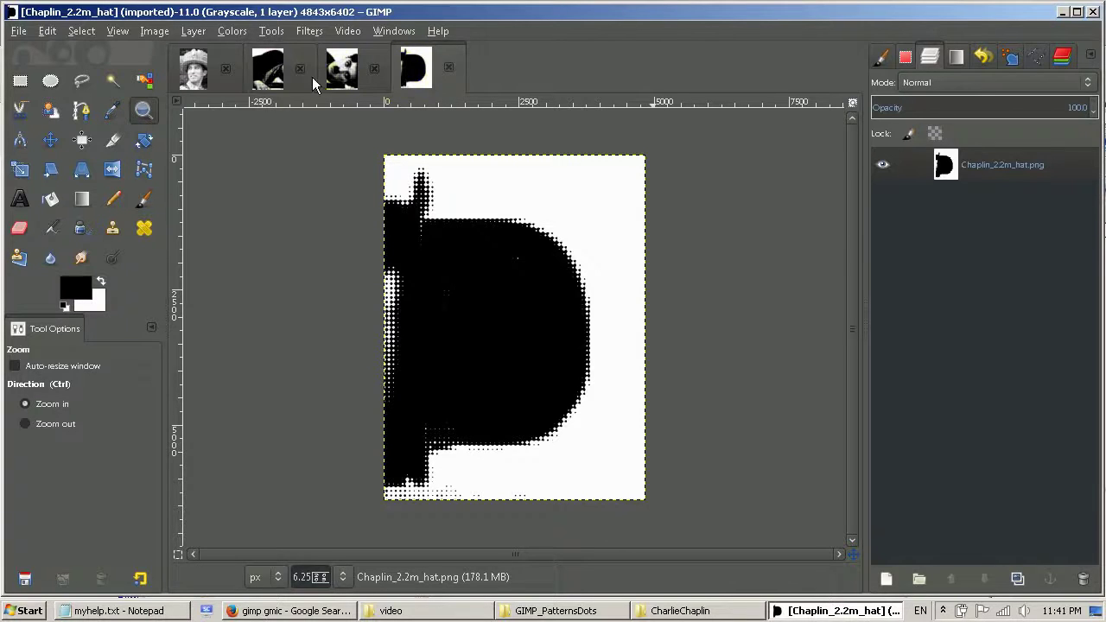
left_click(267, 84)
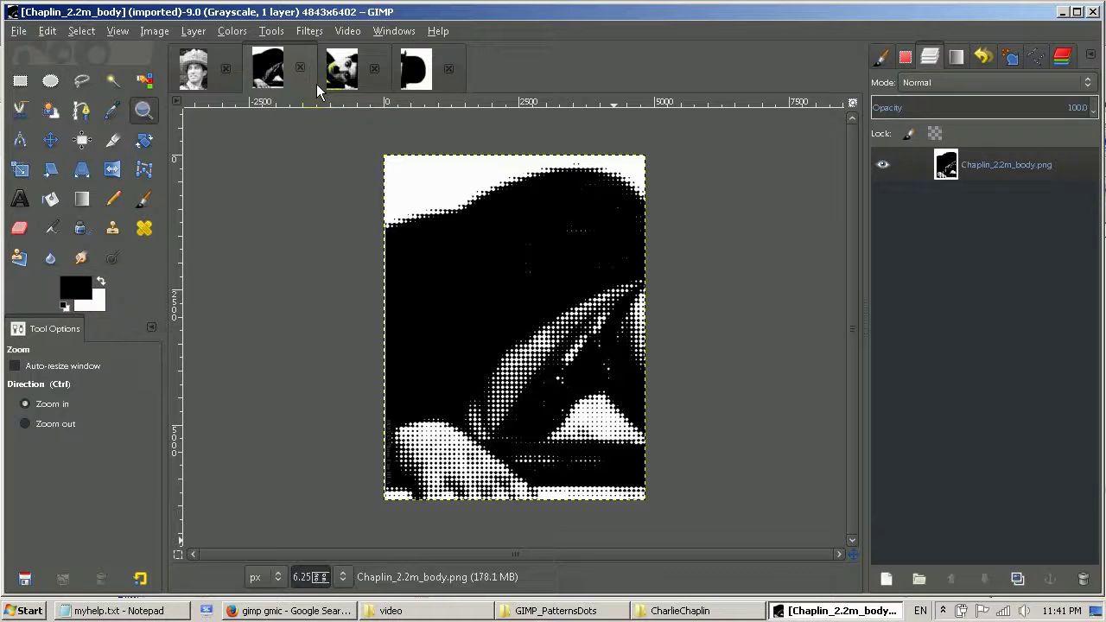
left_click(198, 76)
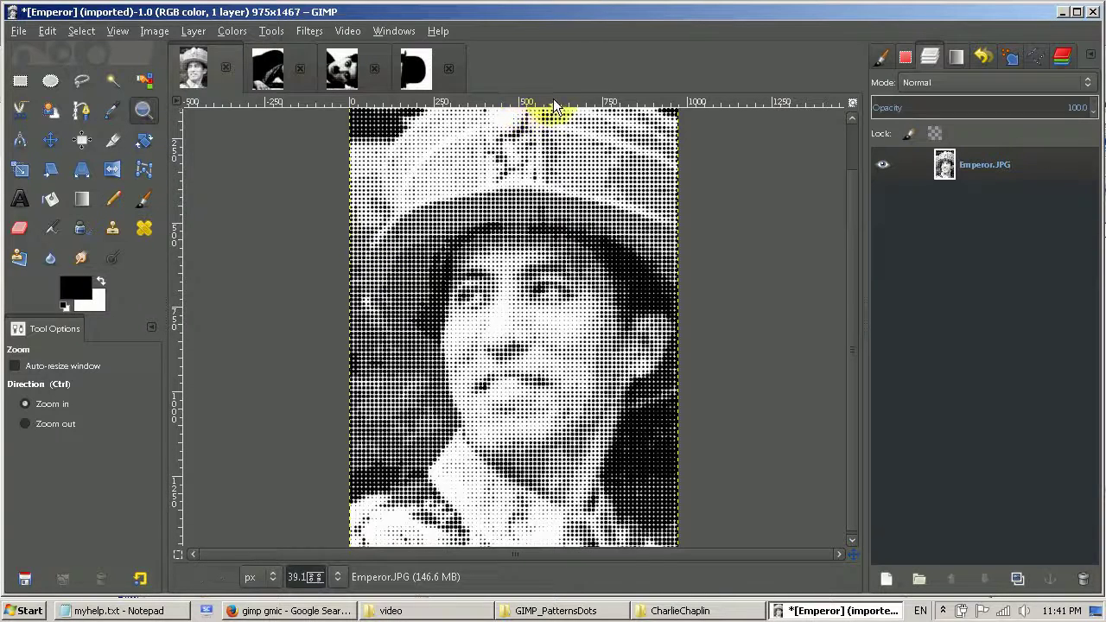
- Add horizontal guides at about y = 511 along the hat brim and near y = 1114 below the chin
left_click_drag(554, 106, 562, 229)
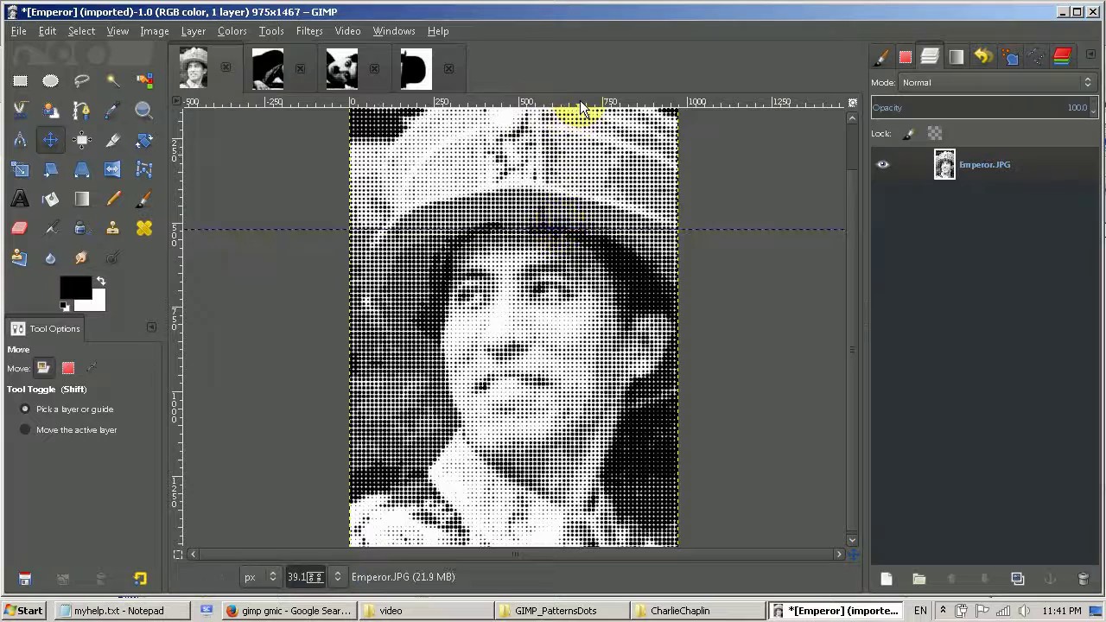
left_click_drag(581, 105, 611, 402)
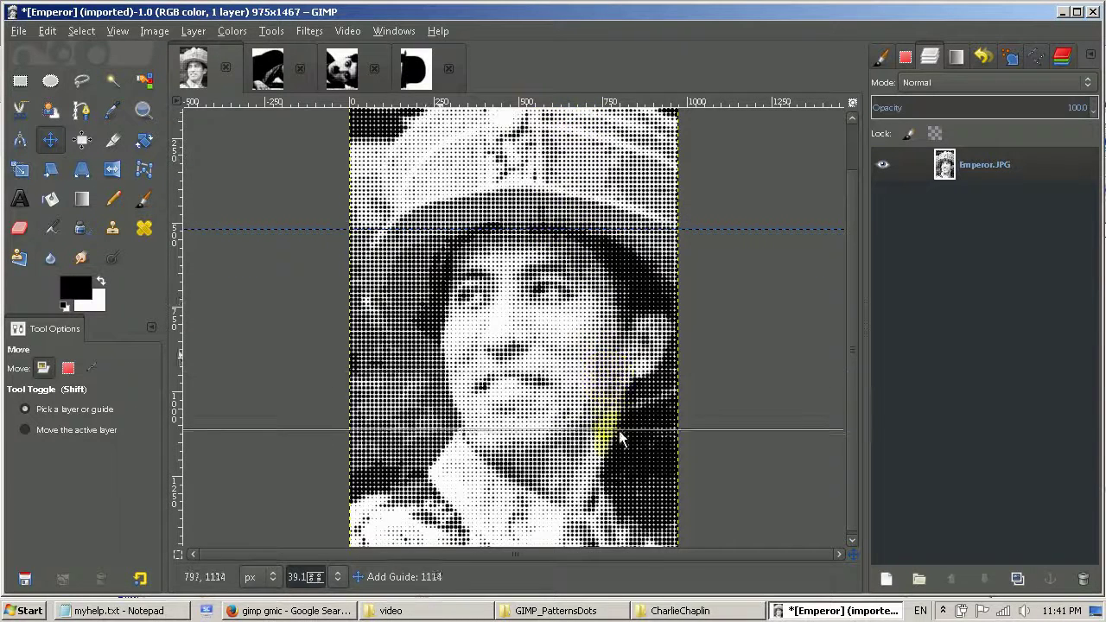